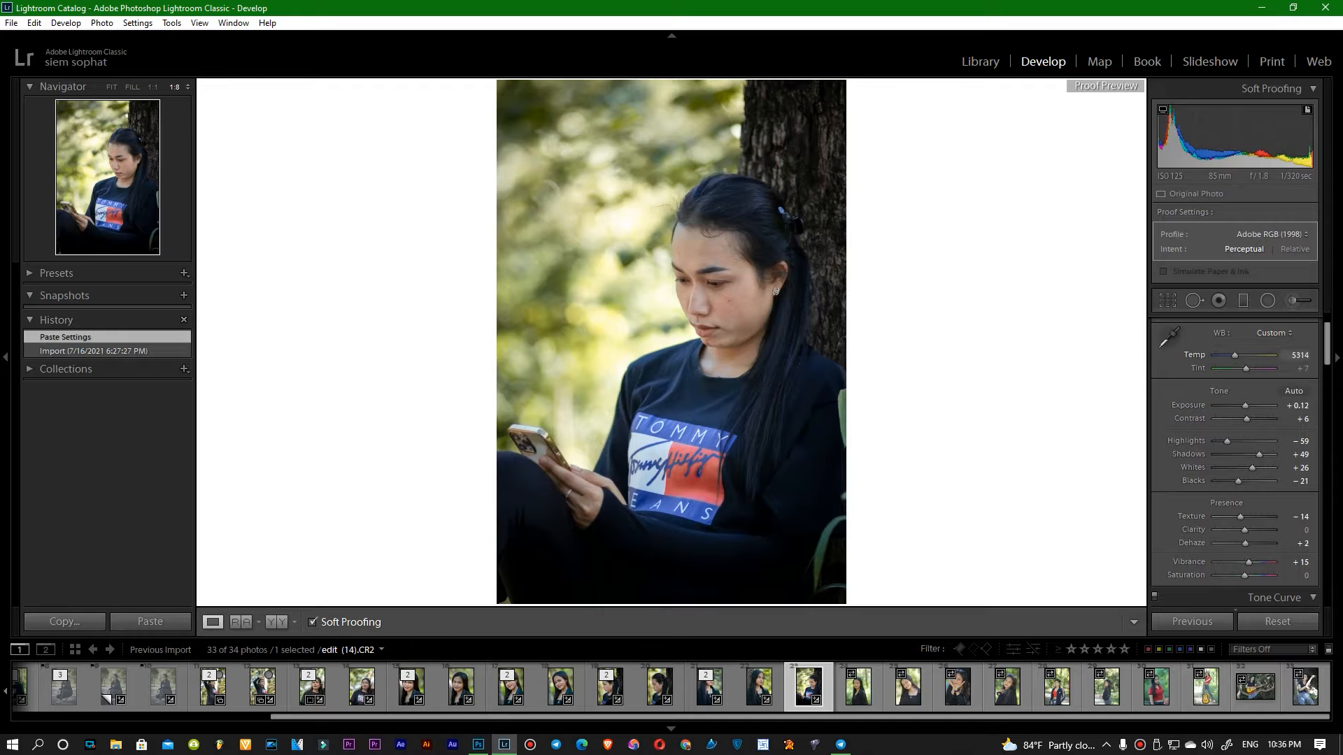
# Set the photo's white balance temperature to 5364
pyautogui.click(1299, 355)
pyautogui.press('Up')
pyautogui.press('Up')
pyautogui.press('Up')
pyautogui.press('Return')
pyautogui.click(728, 324)
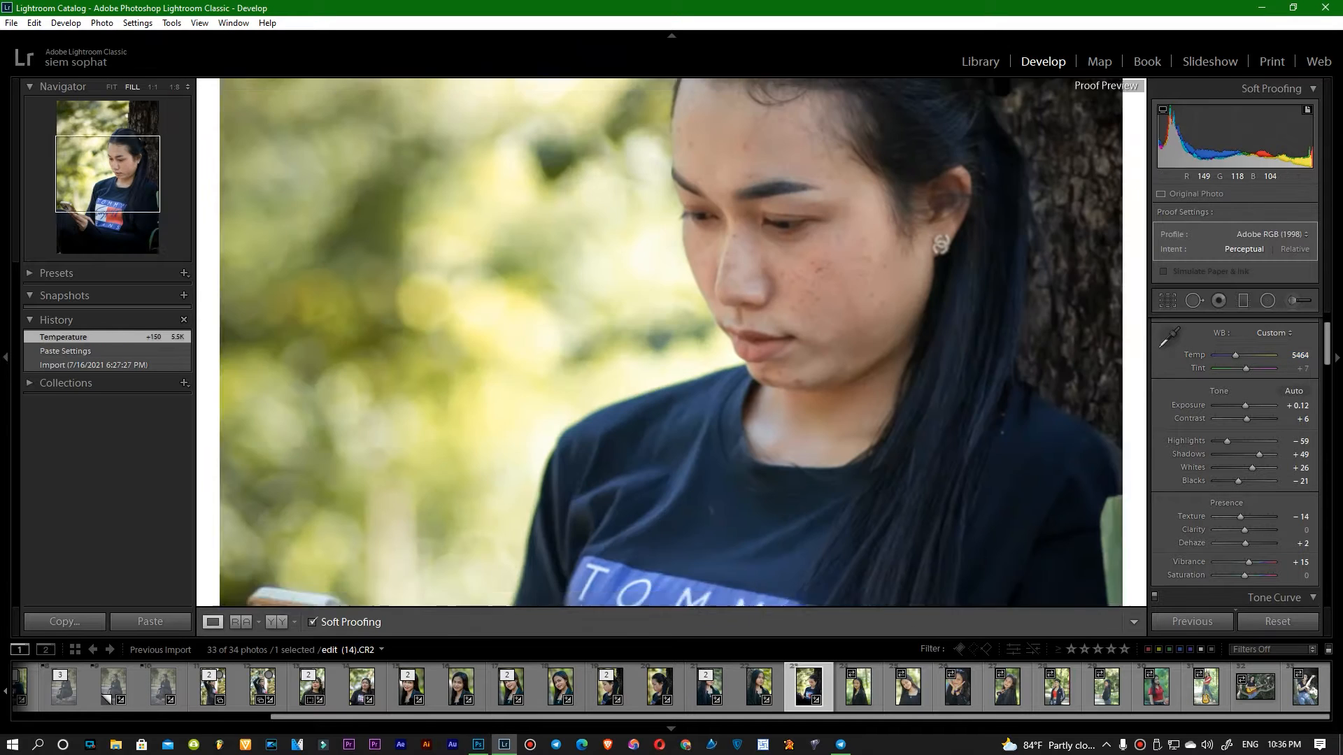
pyautogui.click(1298, 355)
pyautogui.press('Down')
pyautogui.press('Down')
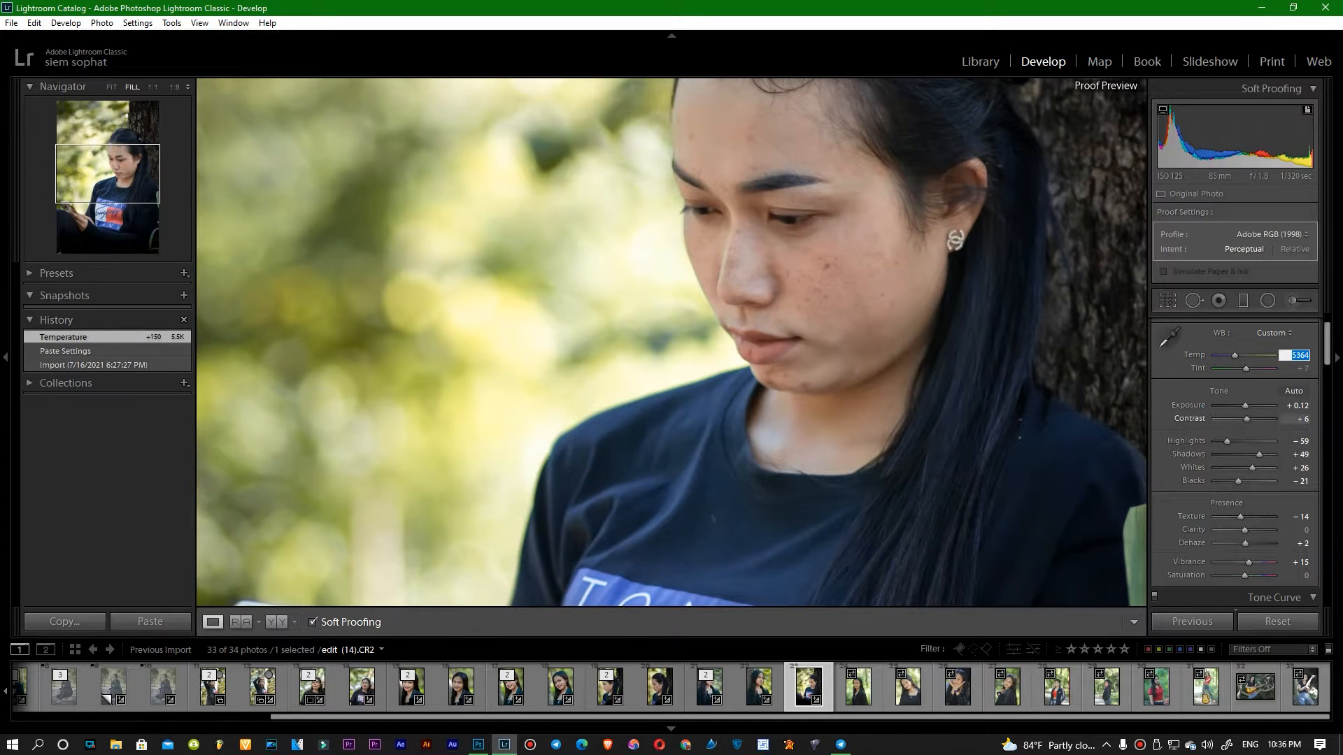
# Set the HSL hue of orange to -20 and of red to +7
pyautogui.moveTo(755, 293); pyautogui.dragTo(756, 414)
pyautogui.scroll(-5, 1303, 473)
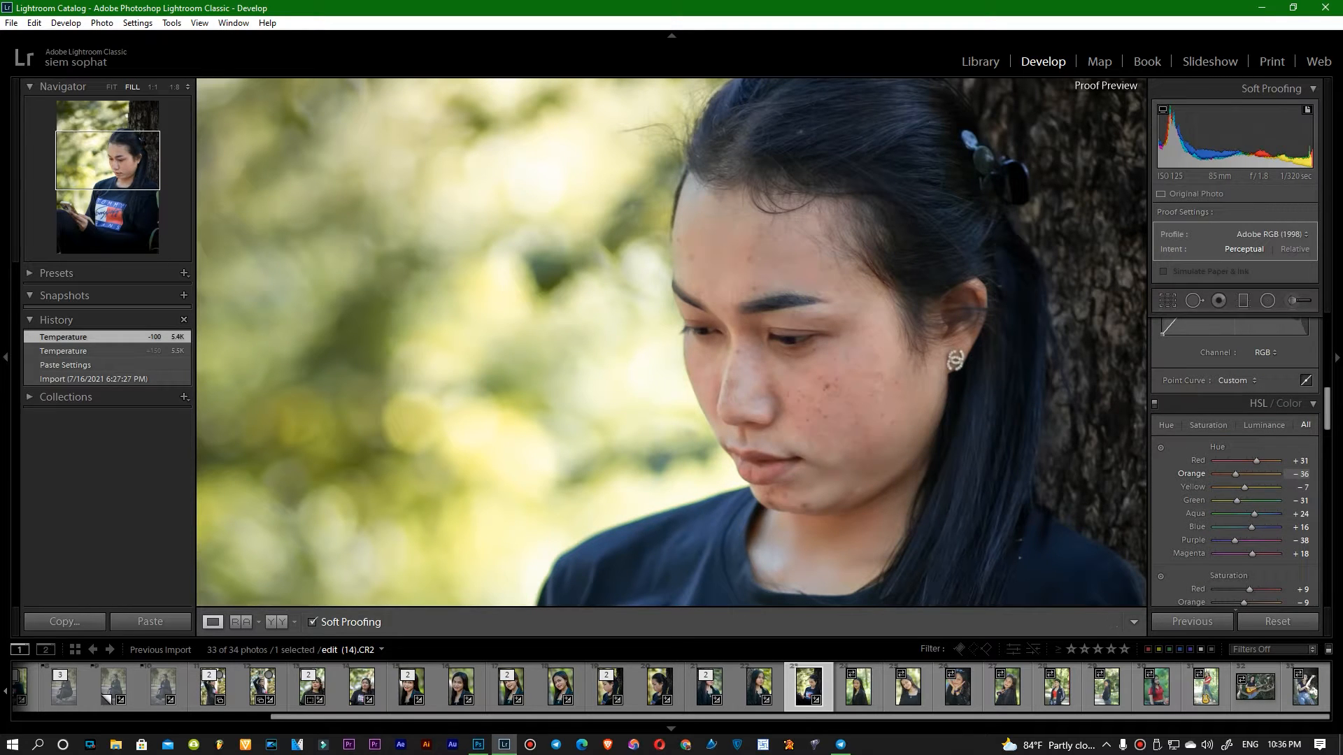
pyautogui.moveTo(1235, 475); pyautogui.dragTo(1248, 461)
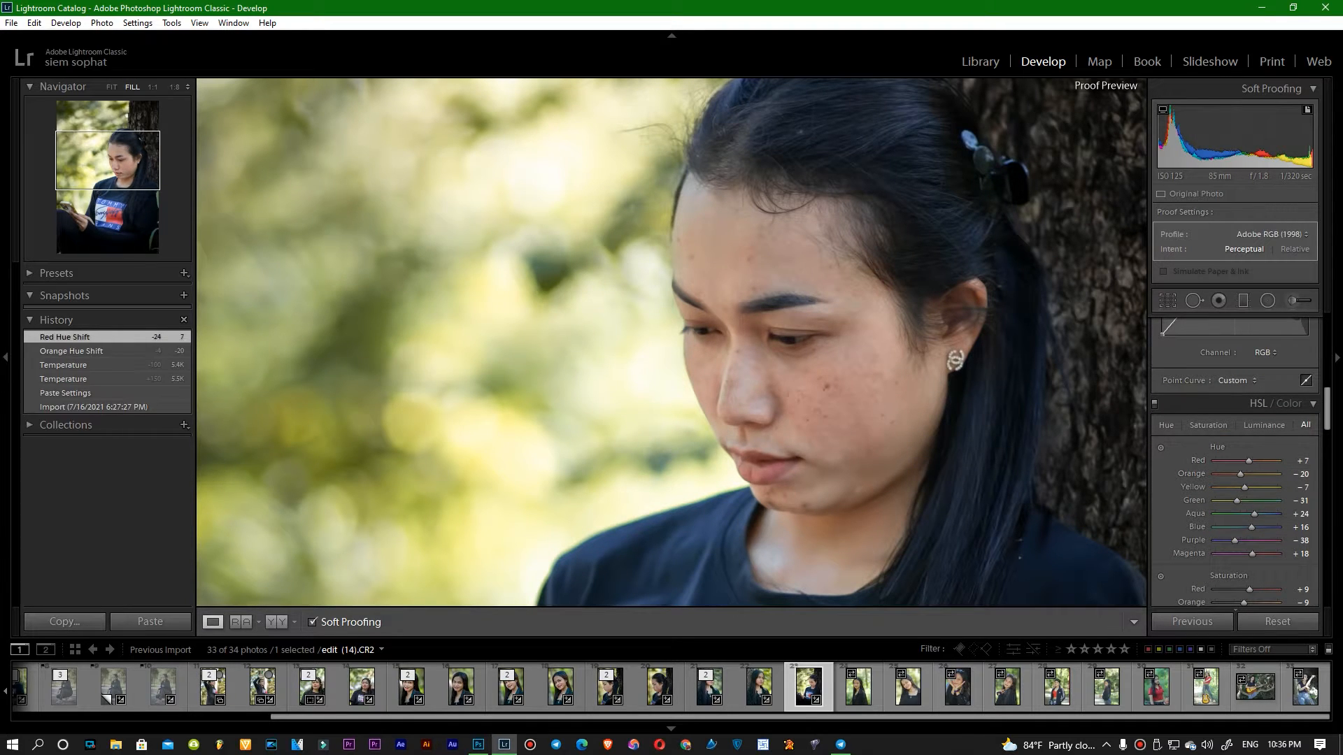
# Set the HSL saturation to +2 for orange and -9 for red, and the luminance to +47 for orange and +42 for red
pyautogui.scroll(-1, 1249, 490)
pyautogui.moveTo(1243, 551); pyautogui.dragTo(1244, 538)
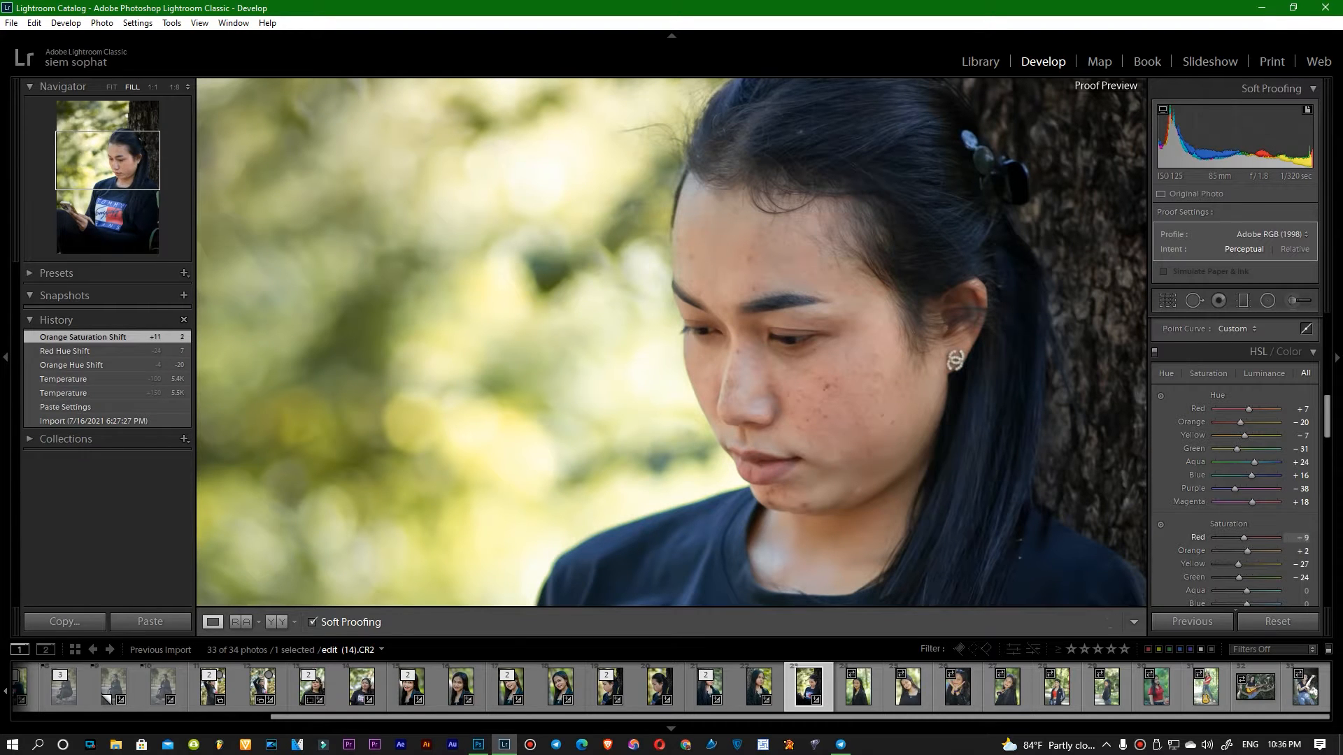
pyautogui.scroll(-5, 1235, 461)
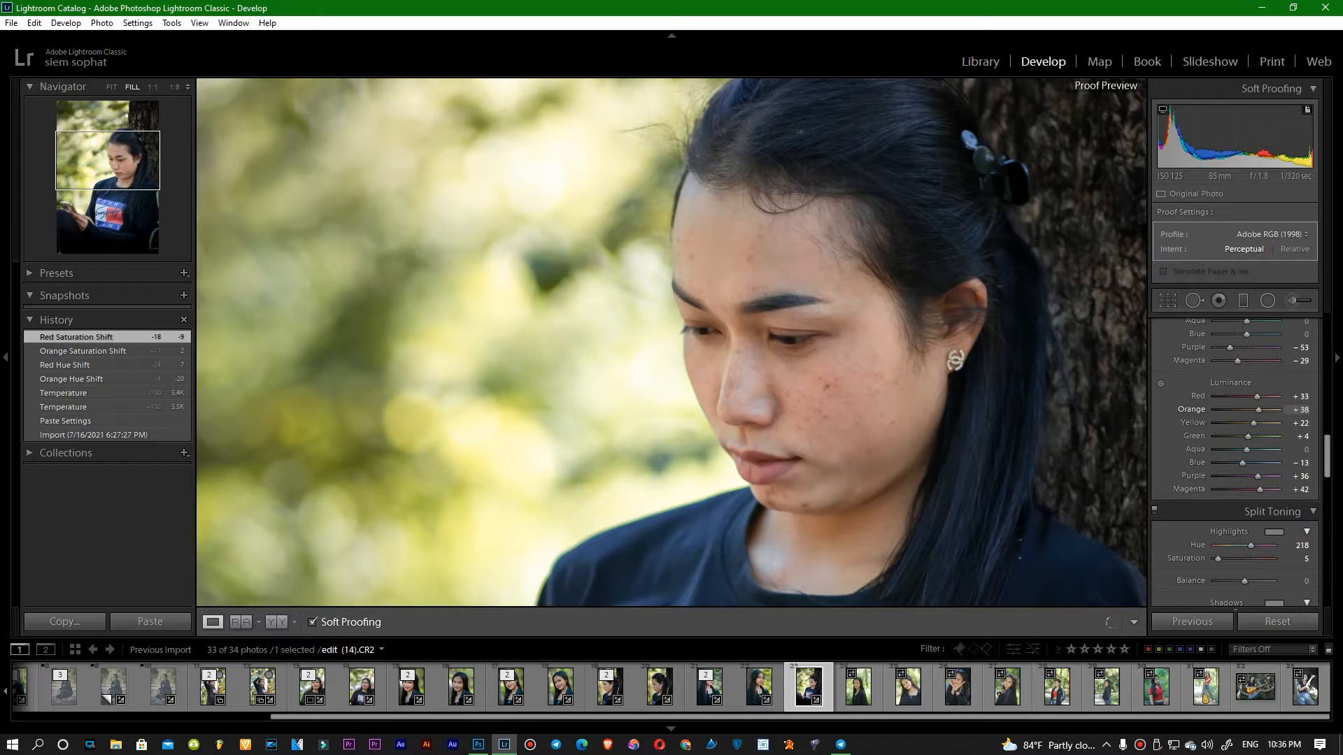
pyautogui.moveTo(1257, 397); pyautogui.dragTo(1259, 396)
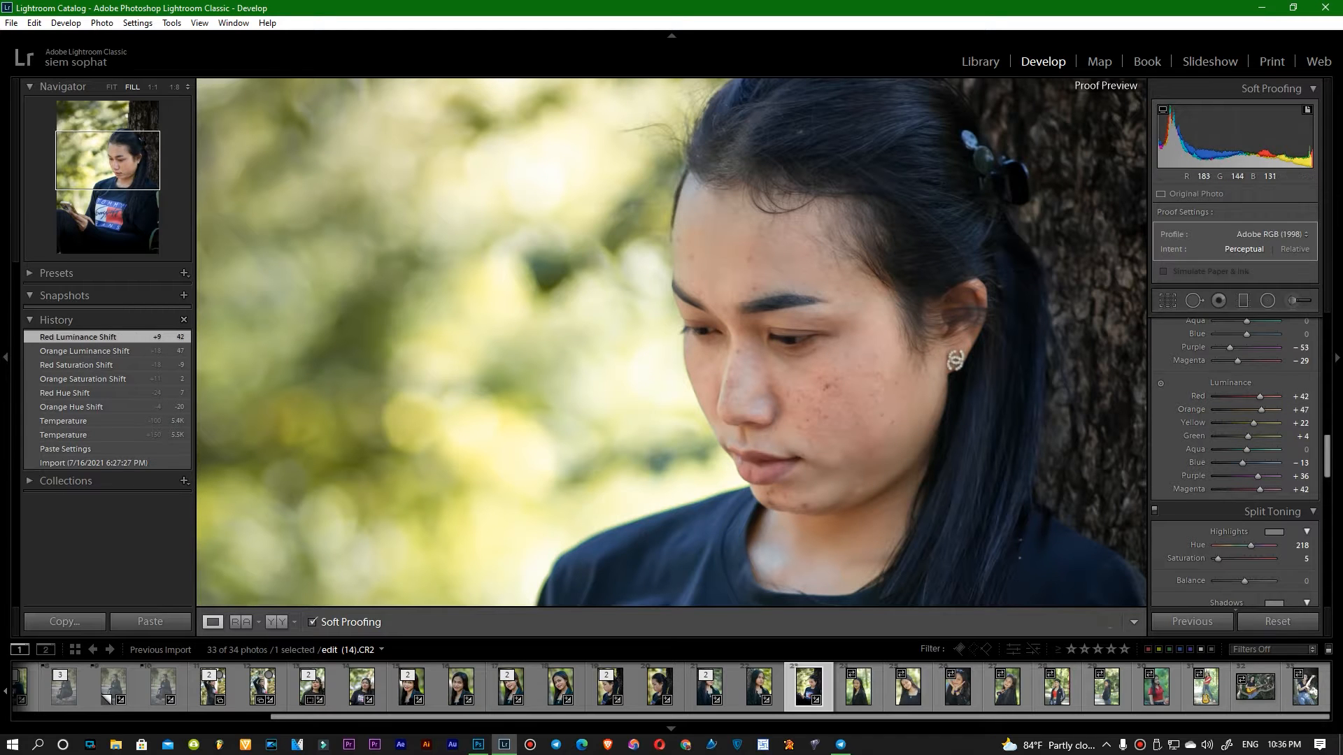
# Set the HSL blue luminance to -24, blue saturation to -18 and aqua saturation to -9
pyautogui.scroll(-3, 834, 308)
pyautogui.scroll(8, 834, 307)
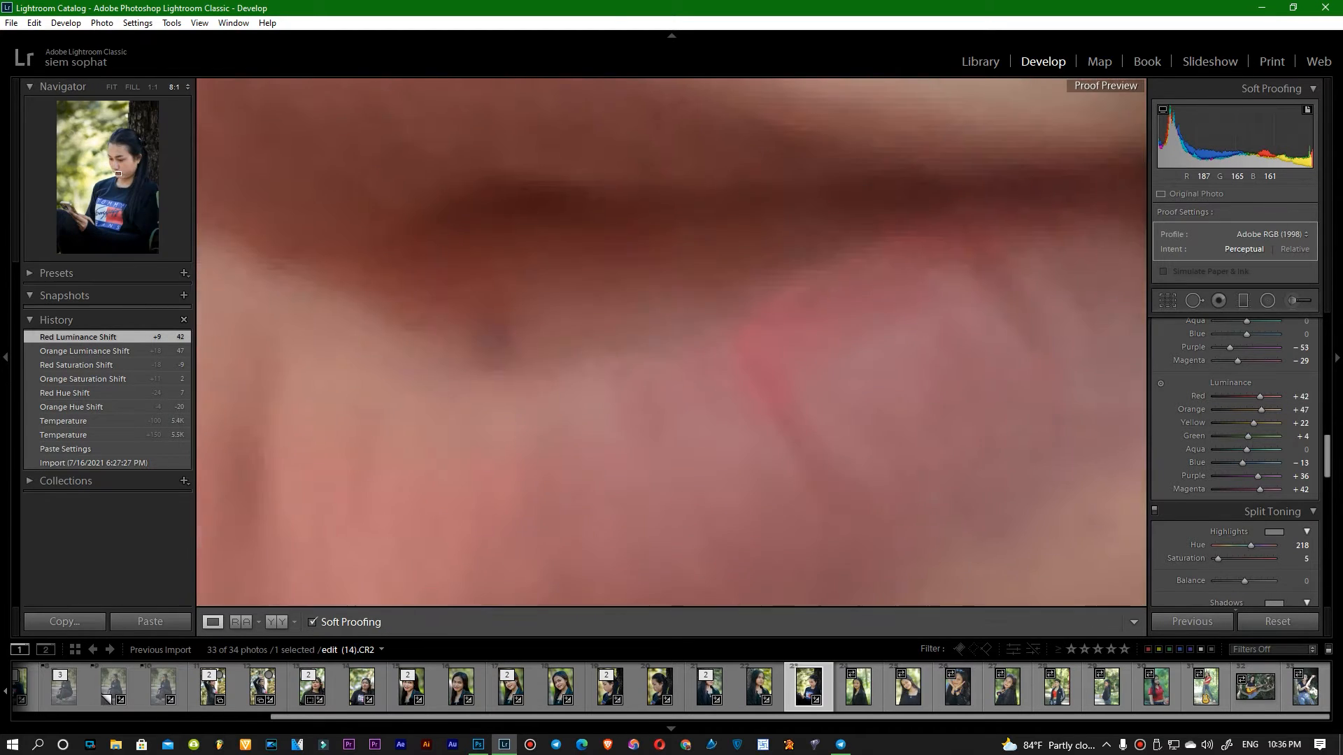
pyautogui.scroll(-2, 834, 308)
pyautogui.scroll(-2, 833, 308)
pyautogui.moveTo(834, 308); pyautogui.dragTo(847, 395)
pyautogui.scroll(1, 847, 394)
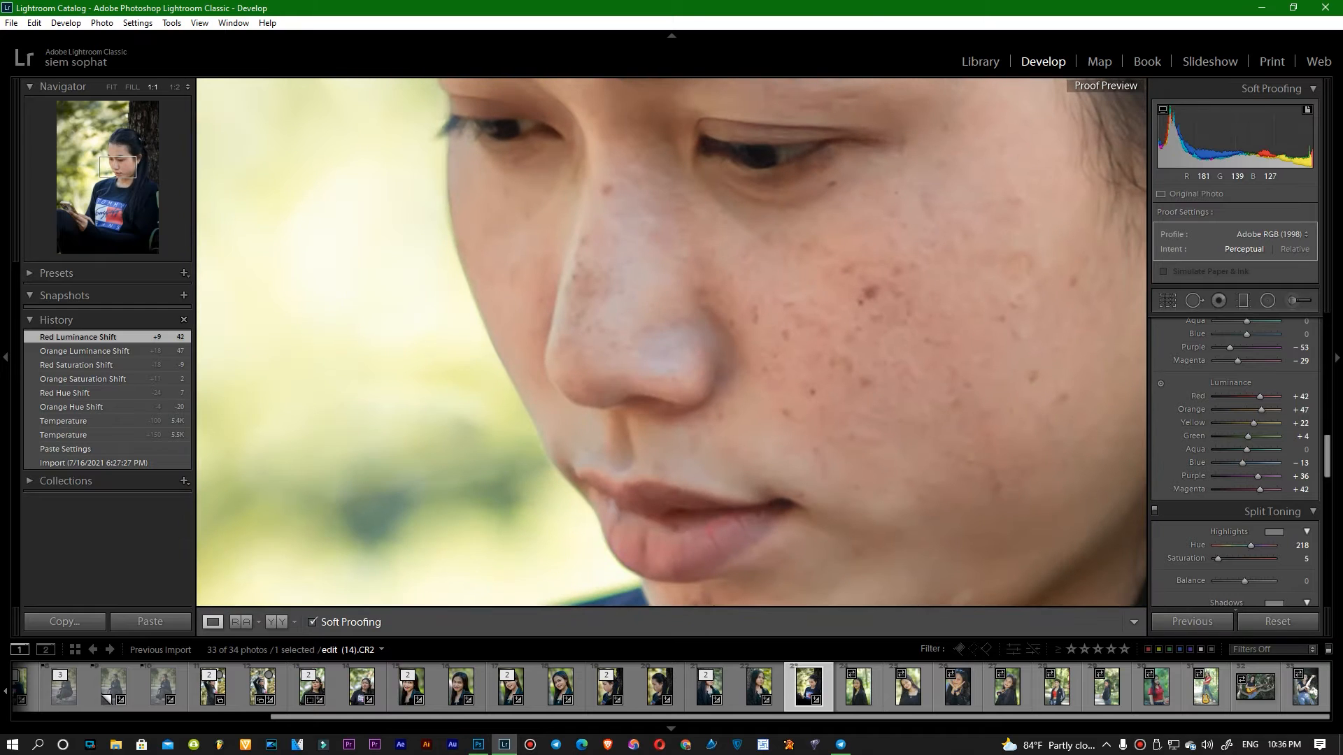
pyautogui.scroll(-1, 1234, 461)
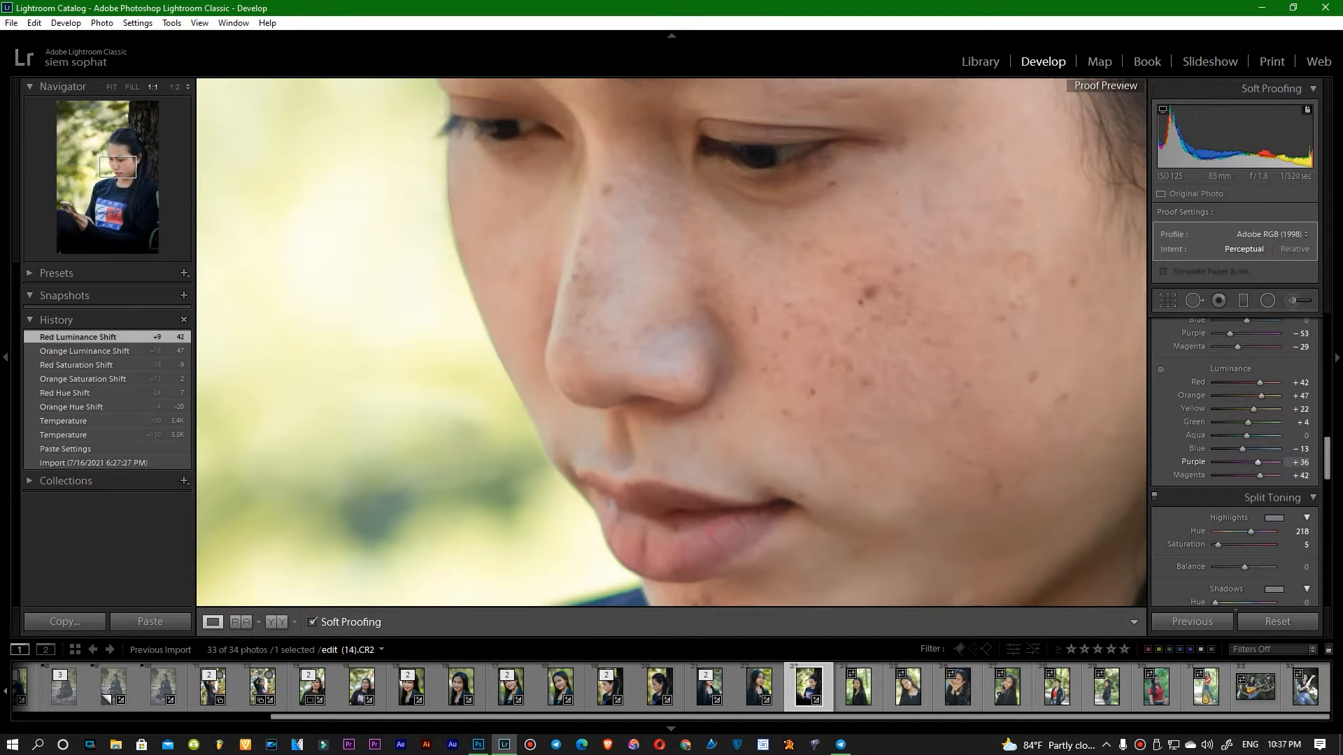
pyautogui.moveTo(1242, 449); pyautogui.dragTo(1244, 425)
pyautogui.scroll(8, 1240, 475)
pyautogui.click(861, 363)
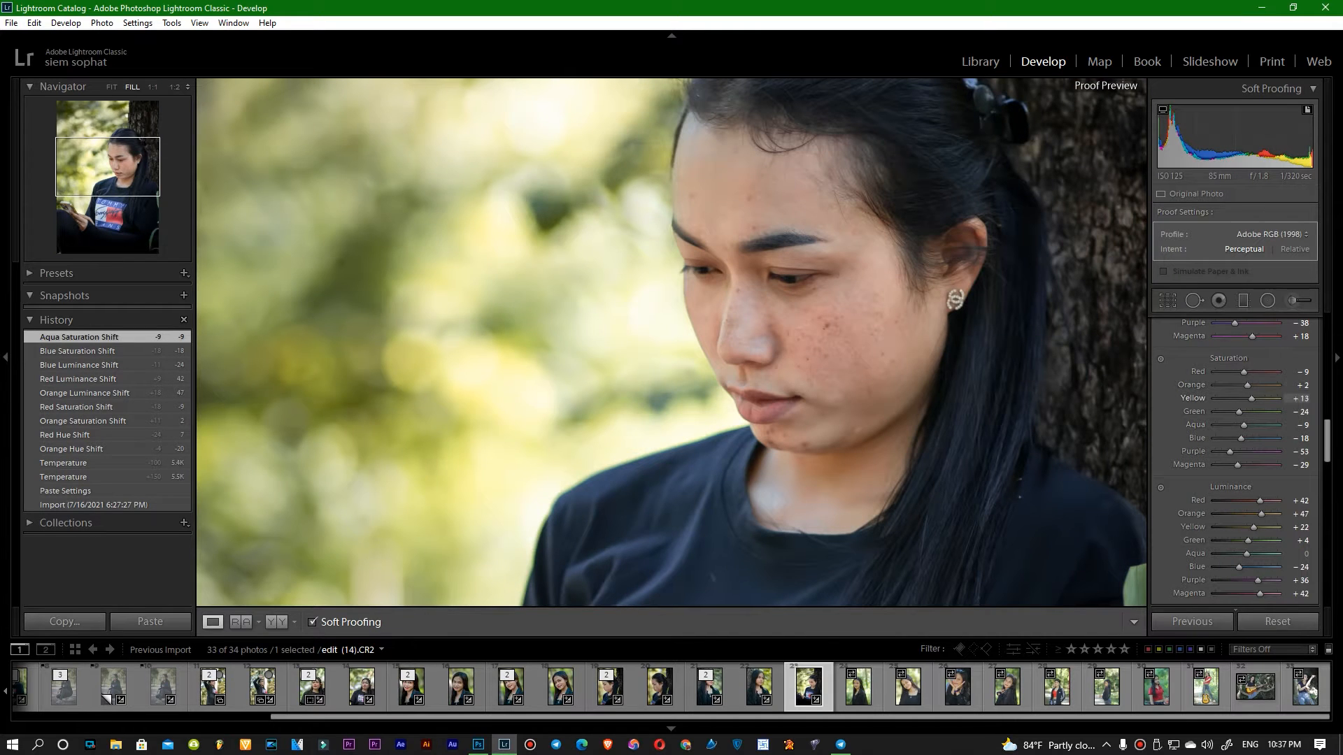
# Set the HSL yellow saturation to -13 and lower the yellow luminance slightly
pyautogui.moveTo(1251, 398); pyautogui.dragTo(1242, 398)
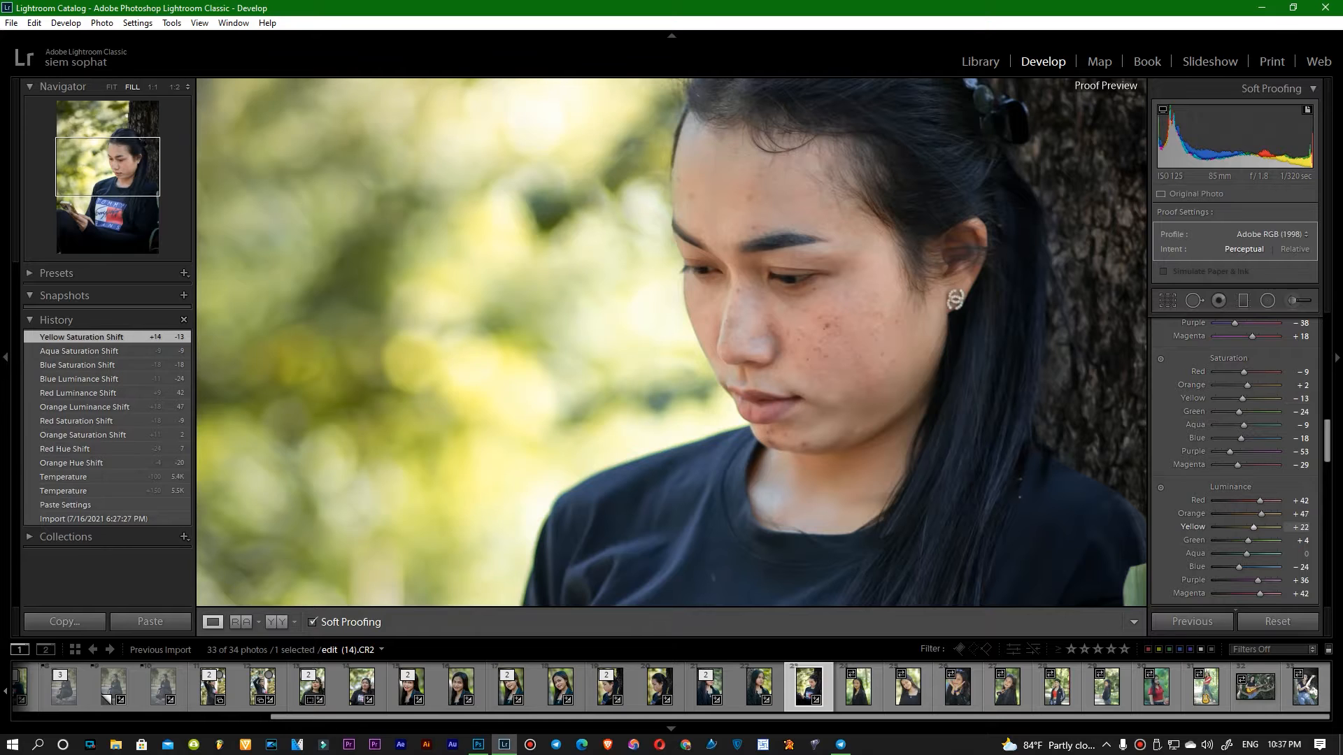
pyautogui.moveTo(1254, 527); pyautogui.dragTo(1249, 528)
# Open the adjusted photo in Photoshop for retouching
pyautogui.rightClick(673, 293)
pyautogui.moveTo(727, 414)
pyautogui.click(944, 414)
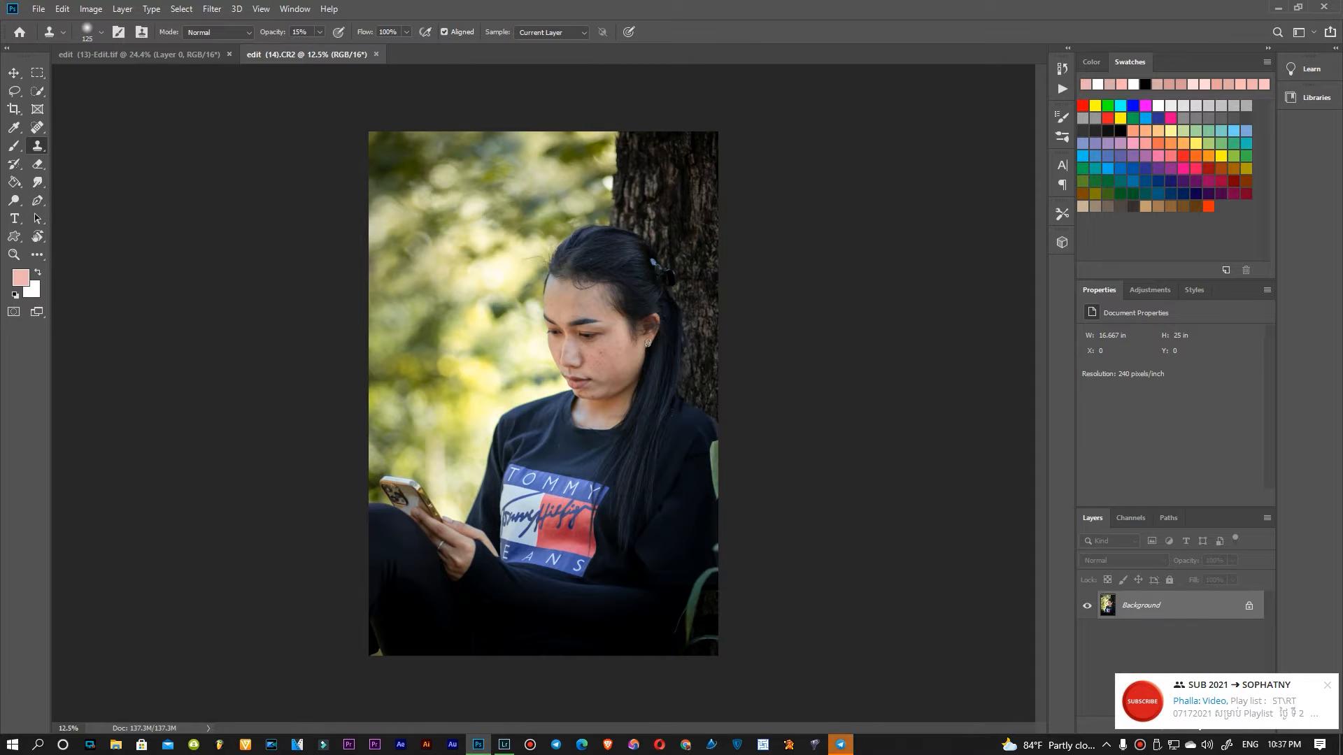
# Convert the Background layer to a smart object and rasterize it into an editable pixel layer
pyautogui.scroll(10, 599, 347)
pyautogui.rightClick(1147, 605)
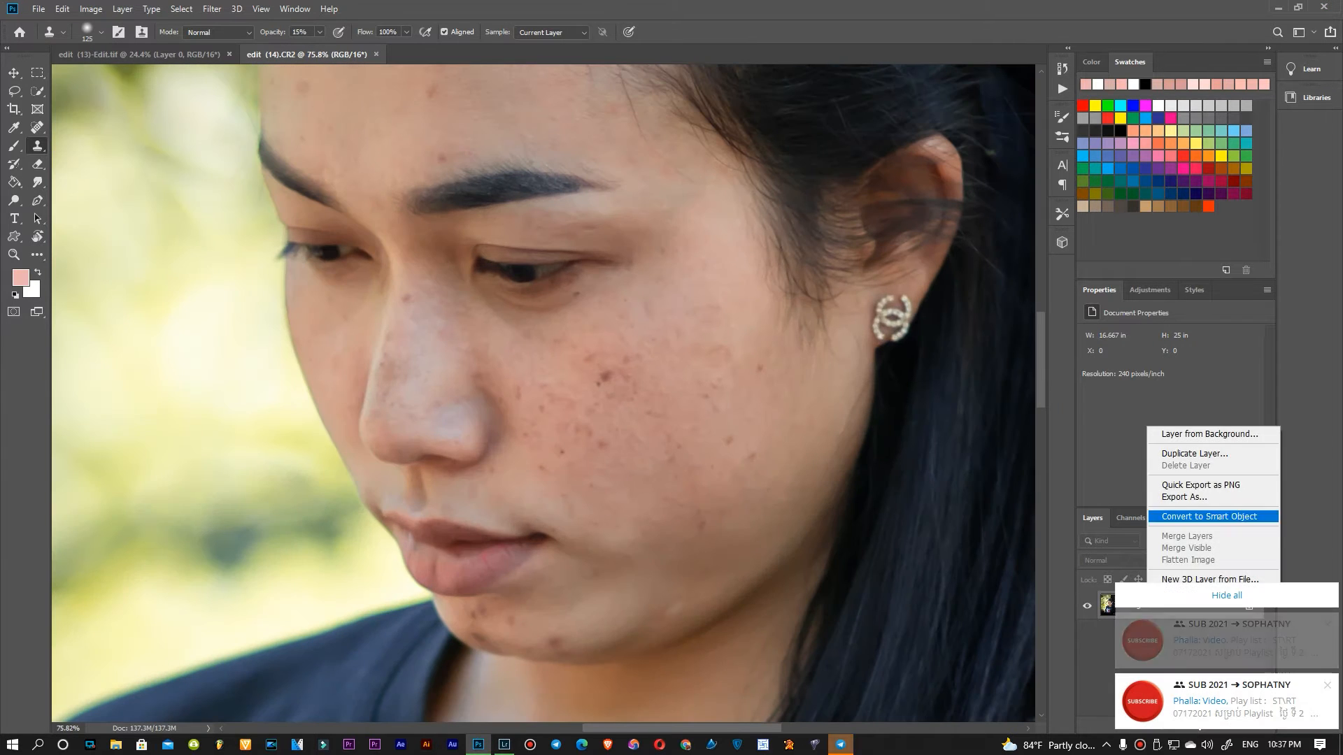
pyautogui.click(1203, 516)
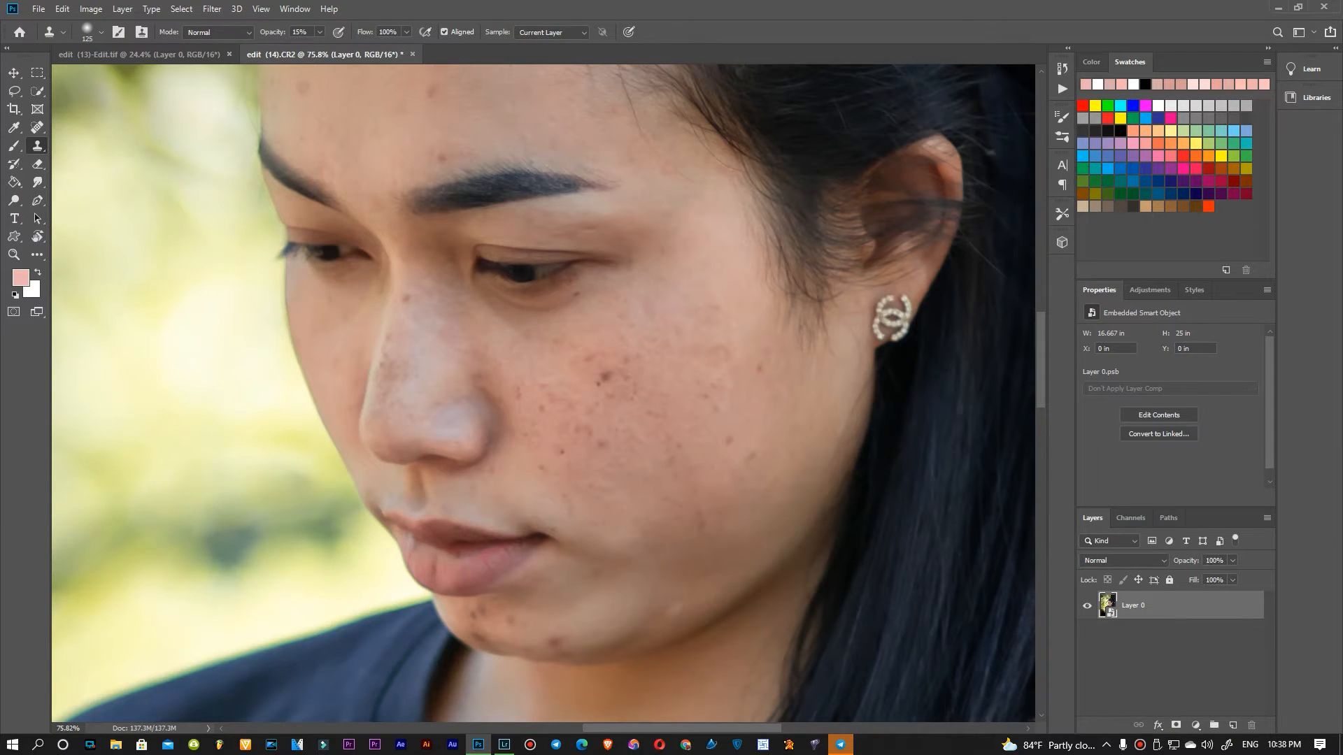
pyautogui.rightClick(1147, 605)
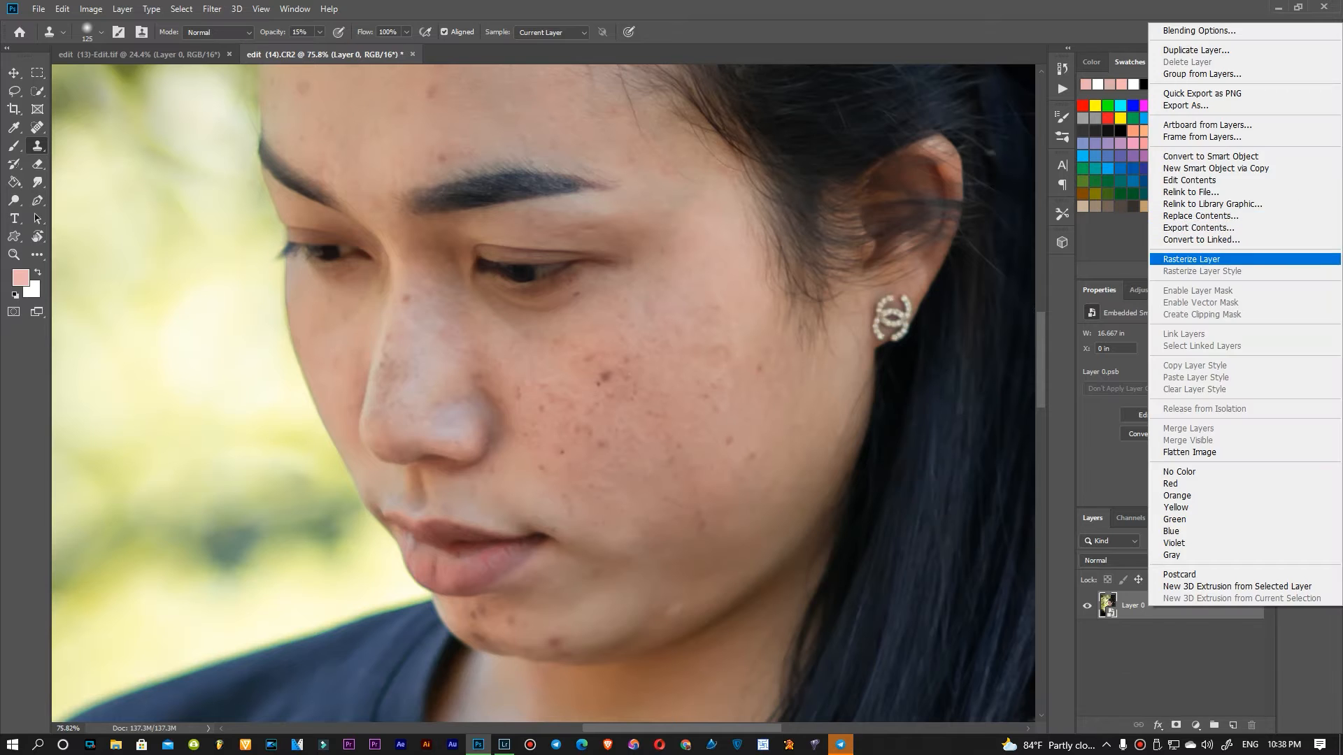
pyautogui.click(1189, 259)
# Clone clean skin over the dark moles on the upper cheek using a Clone Stamp brush of size 45
pyautogui.scroll(2, 666, 356)
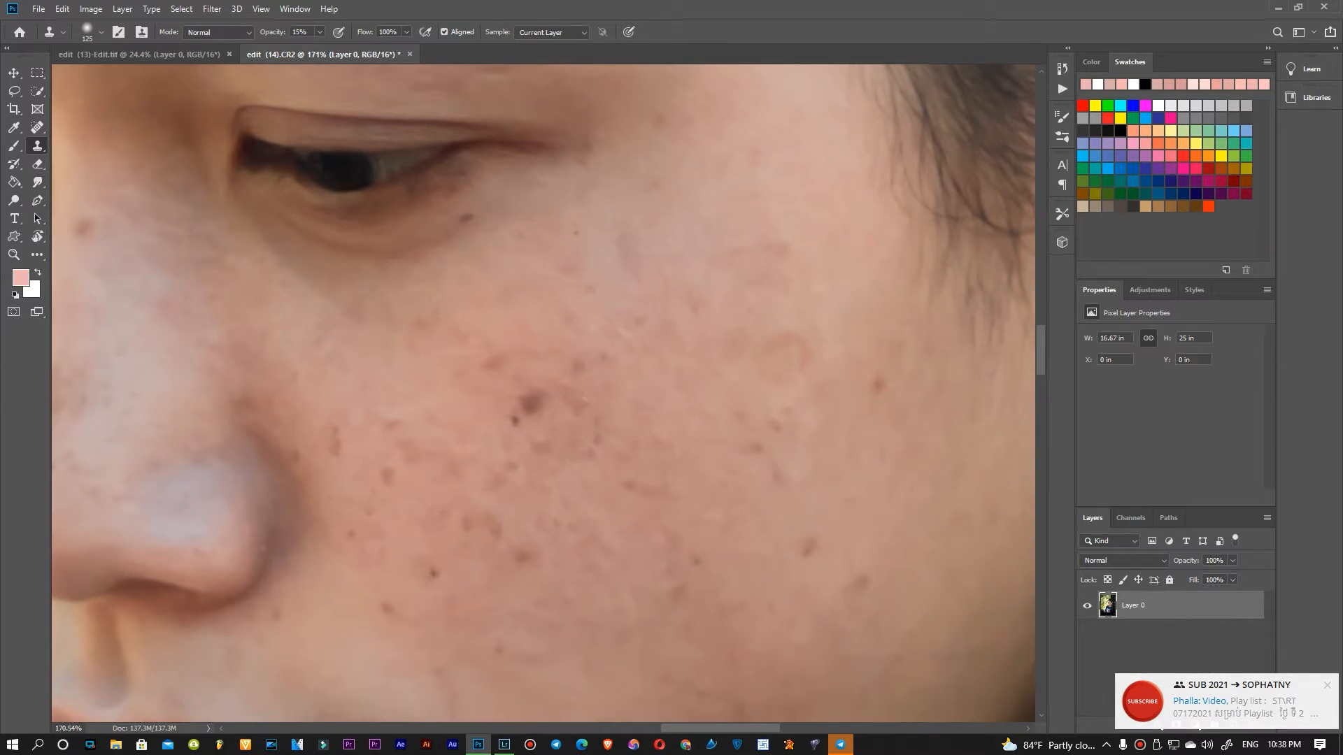
pyautogui.scroll(-3, 568, 502)
pyautogui.hscroll(-1, 568, 502)
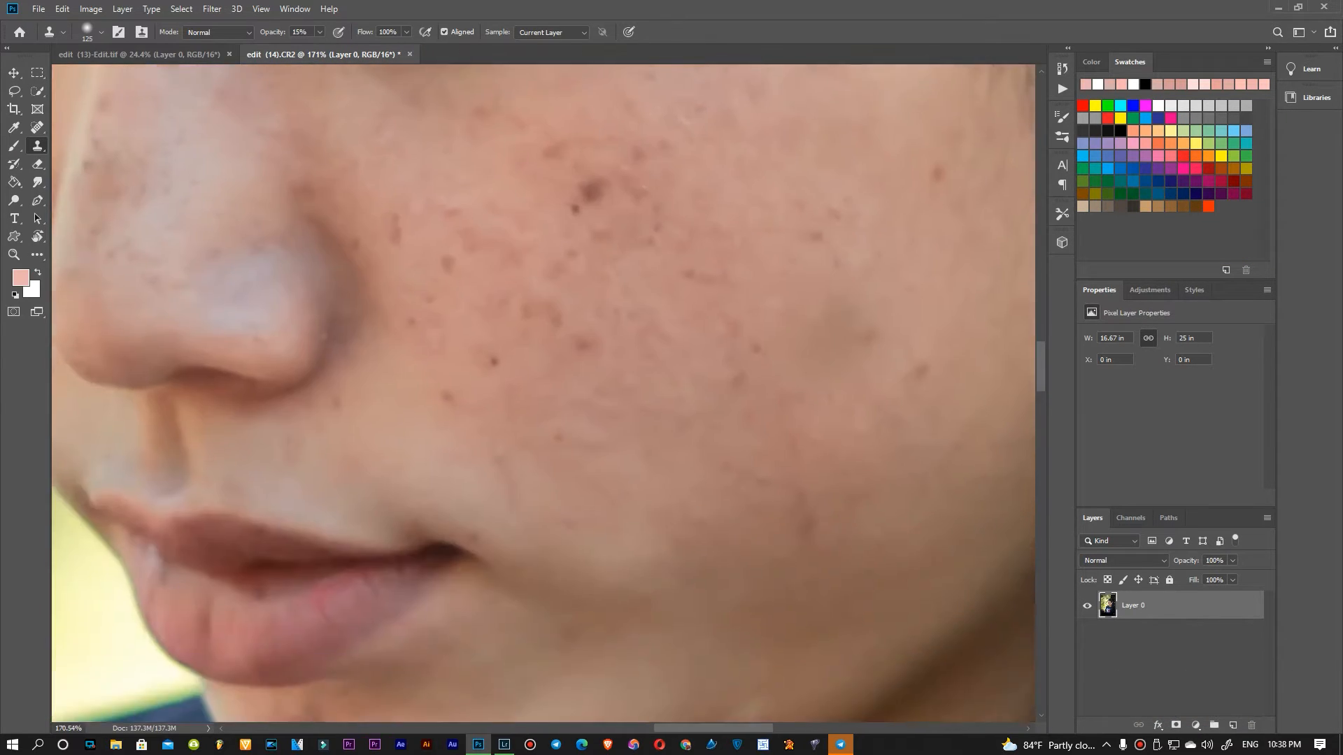
pyautogui.scroll(3, 668, 517)
pyautogui.scroll(1, 611, 326)
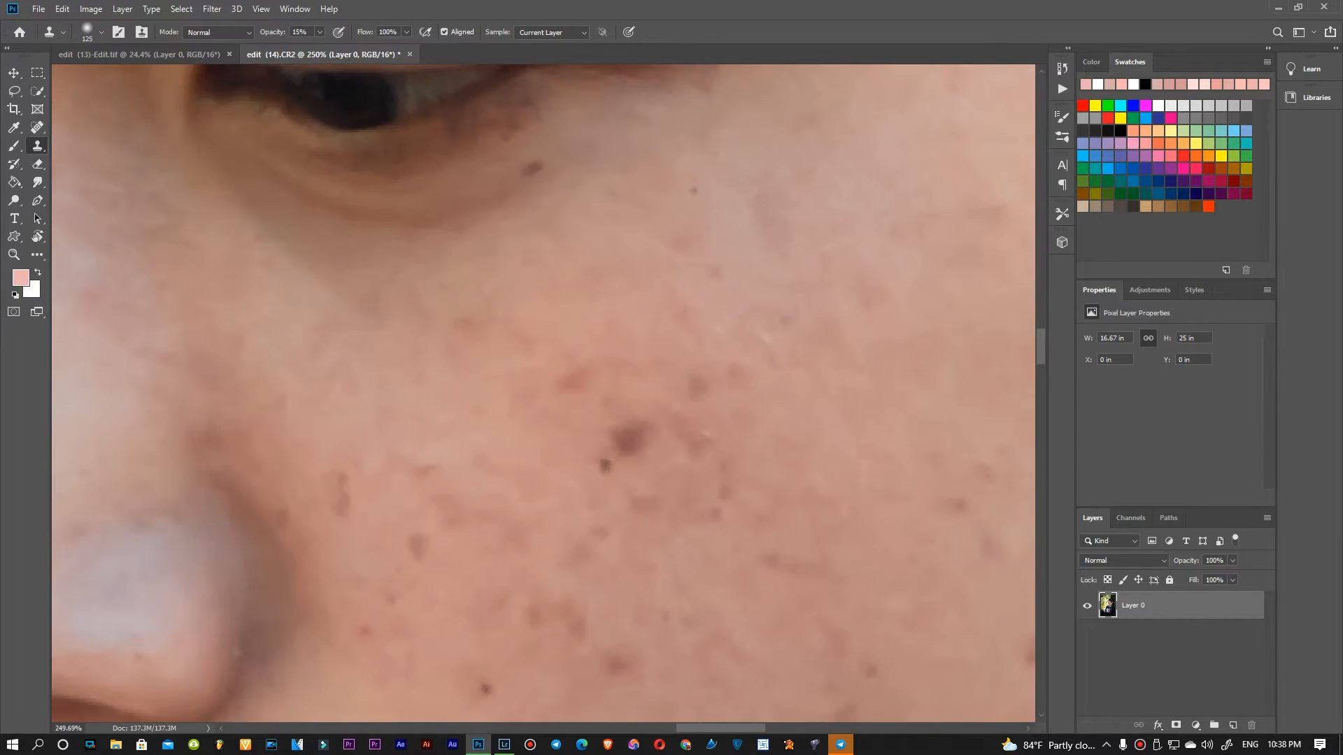
pyautogui.press('[')
pyautogui.press('[')
pyautogui.press('[')
pyautogui.press('[')
pyautogui.press('[')
pyautogui.press('[')
pyautogui.press('[')
pyautogui.moveTo(492, 327); pyautogui.dragTo(467, 323)
pyautogui.click(637, 411)
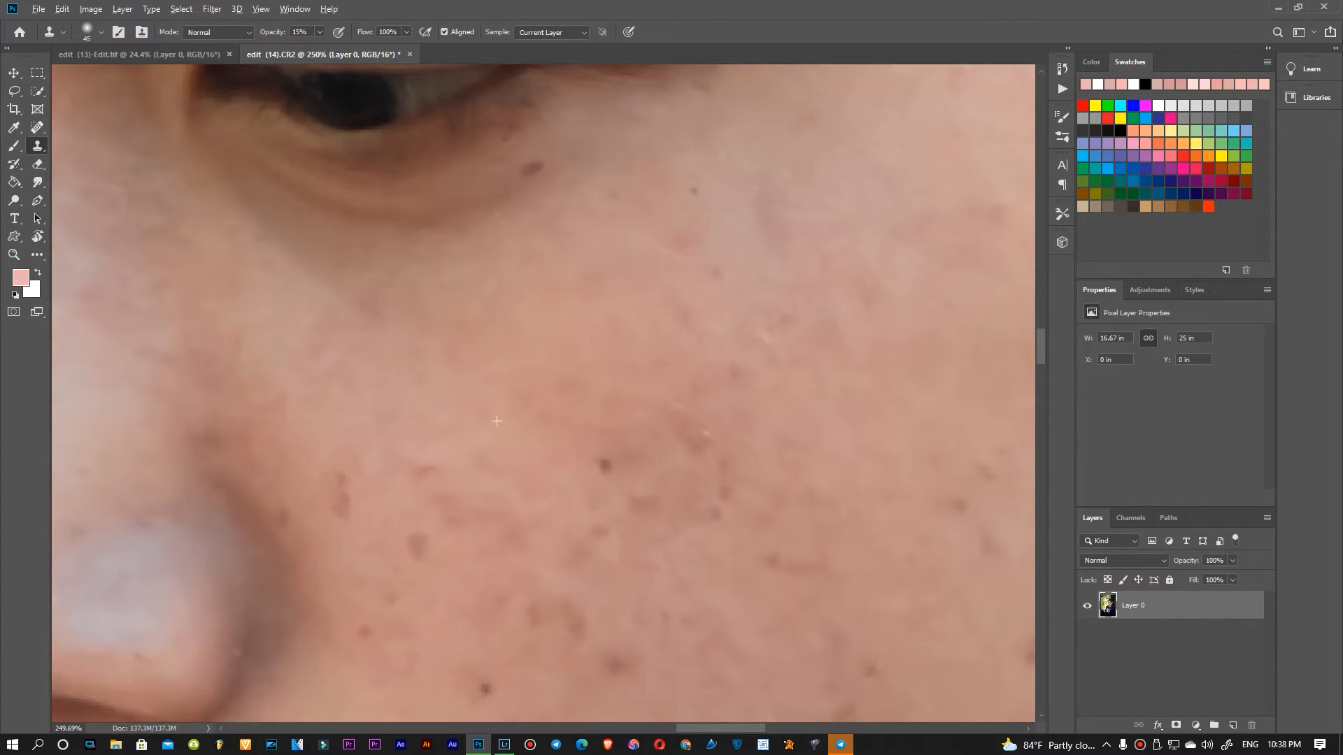
pyautogui.click(606, 463)
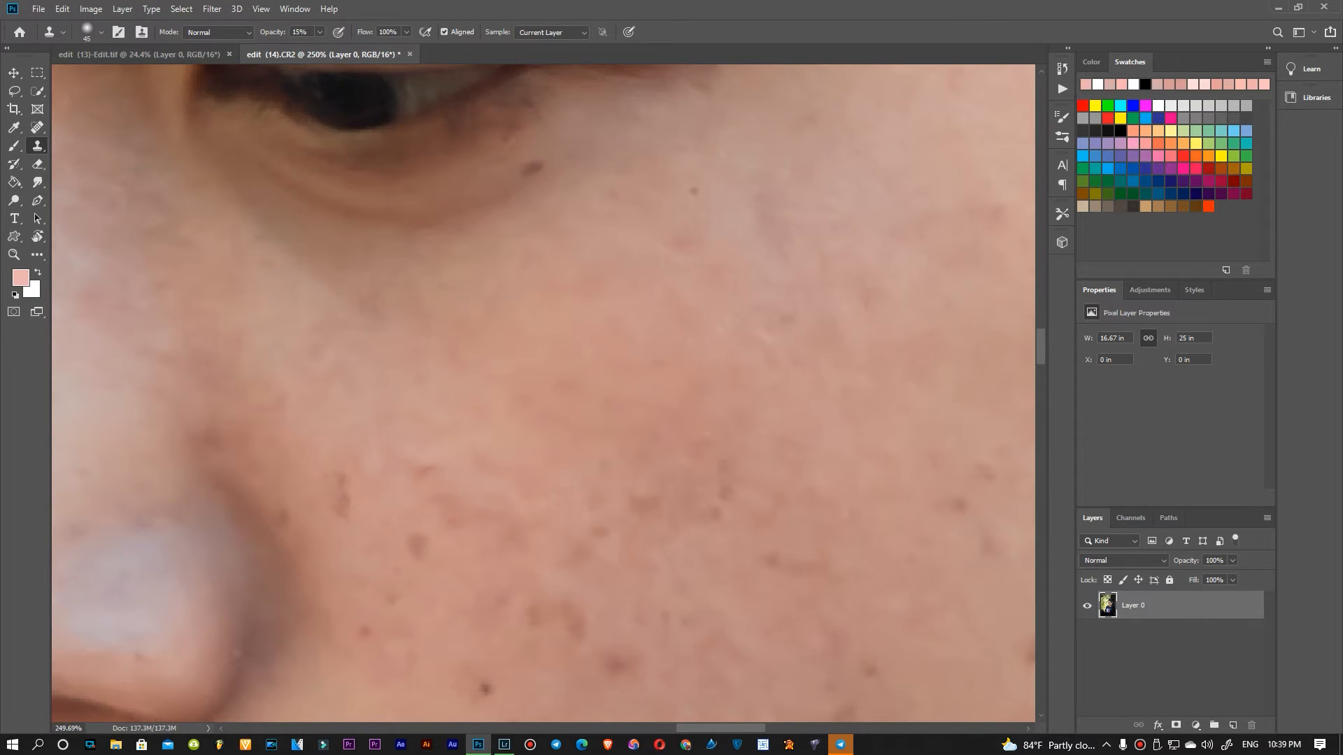
# Clone out the spots on the middle of the cheek beside the nose with a size 80 brush
pyautogui.scroll(-4, 600, 393)
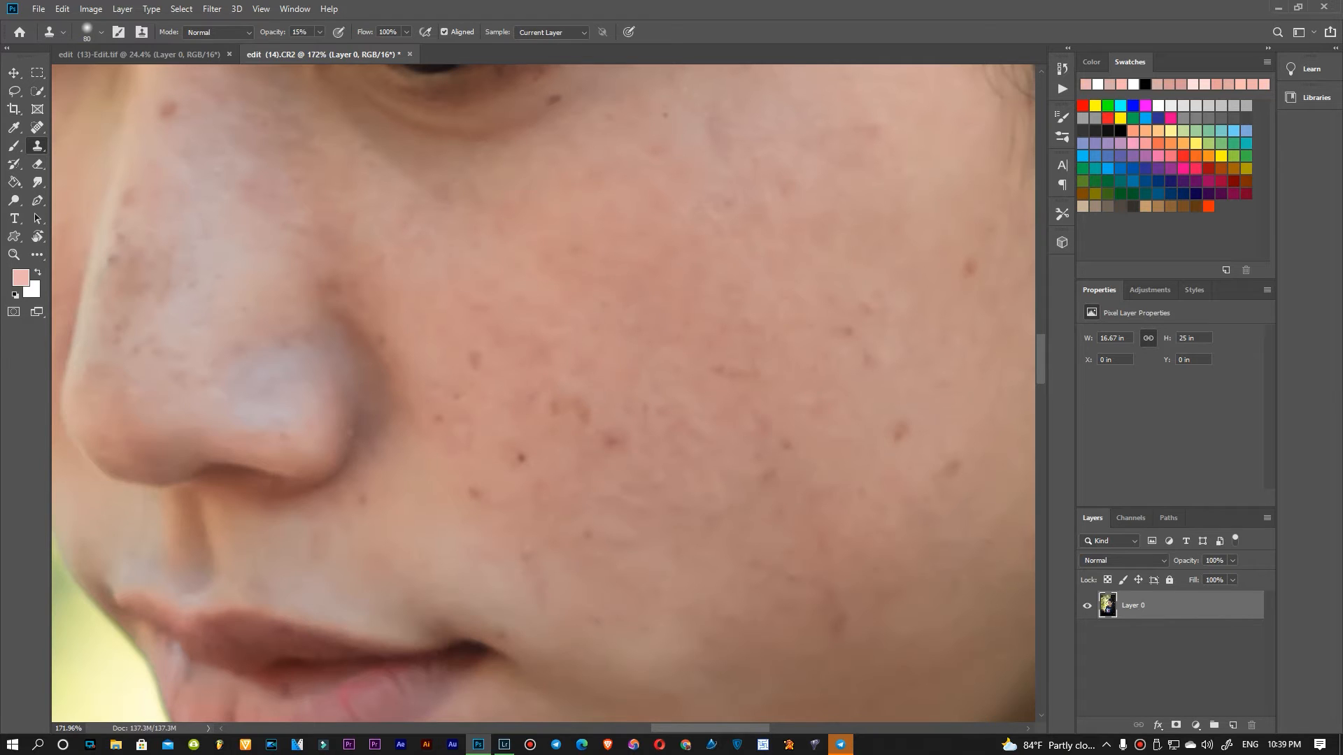
pyautogui.click(607, 446)
pyautogui.click(568, 413)
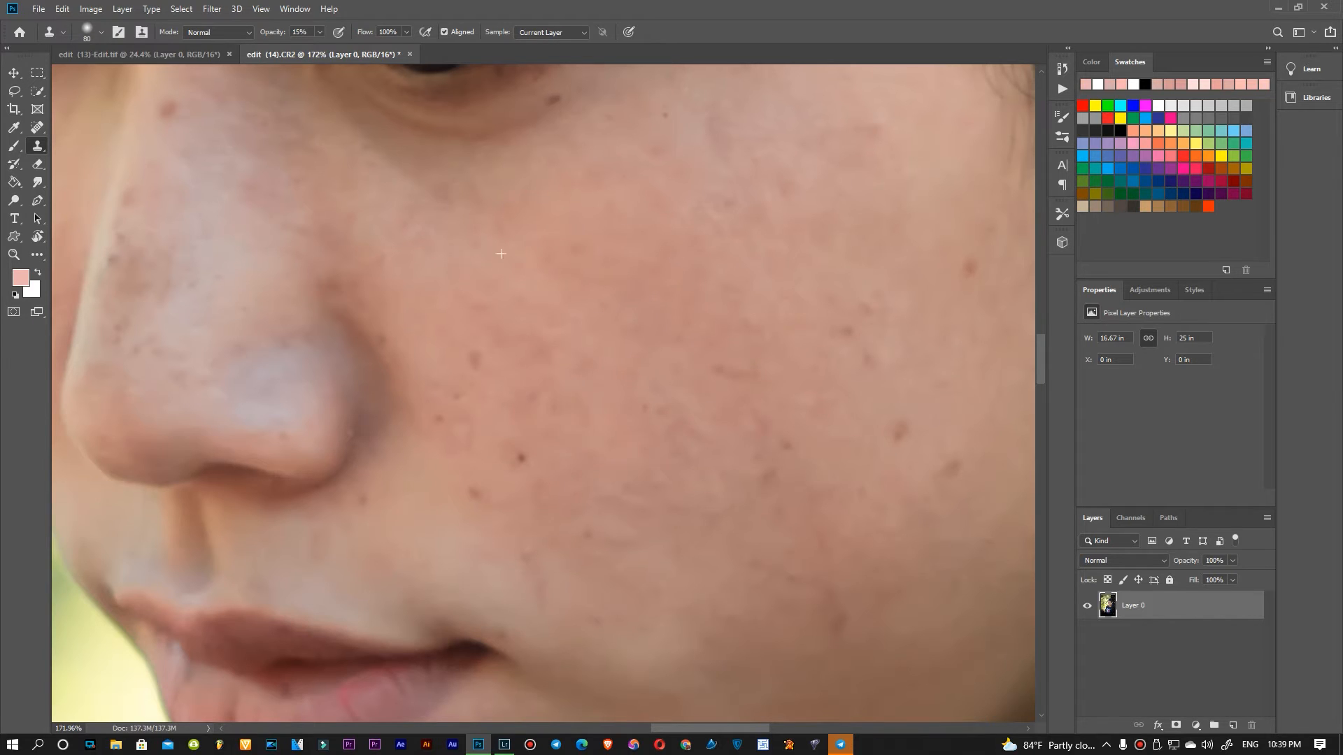
pyautogui.click(508, 352)
pyautogui.click(520, 458)
# Clone out the brown spots on the outer cheek between the eye and the jaw
pyautogui.moveTo(560, 343); pyautogui.dragTo(463, 435)
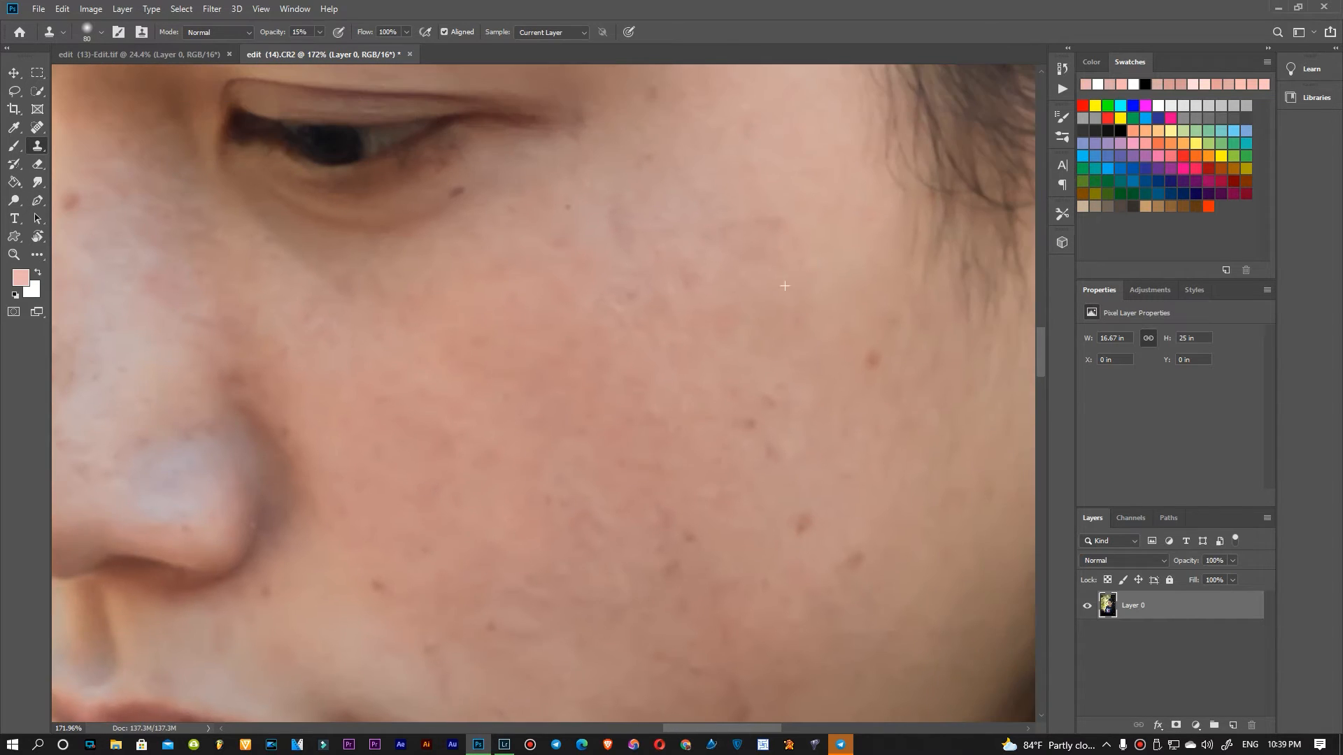
pyautogui.click(872, 359)
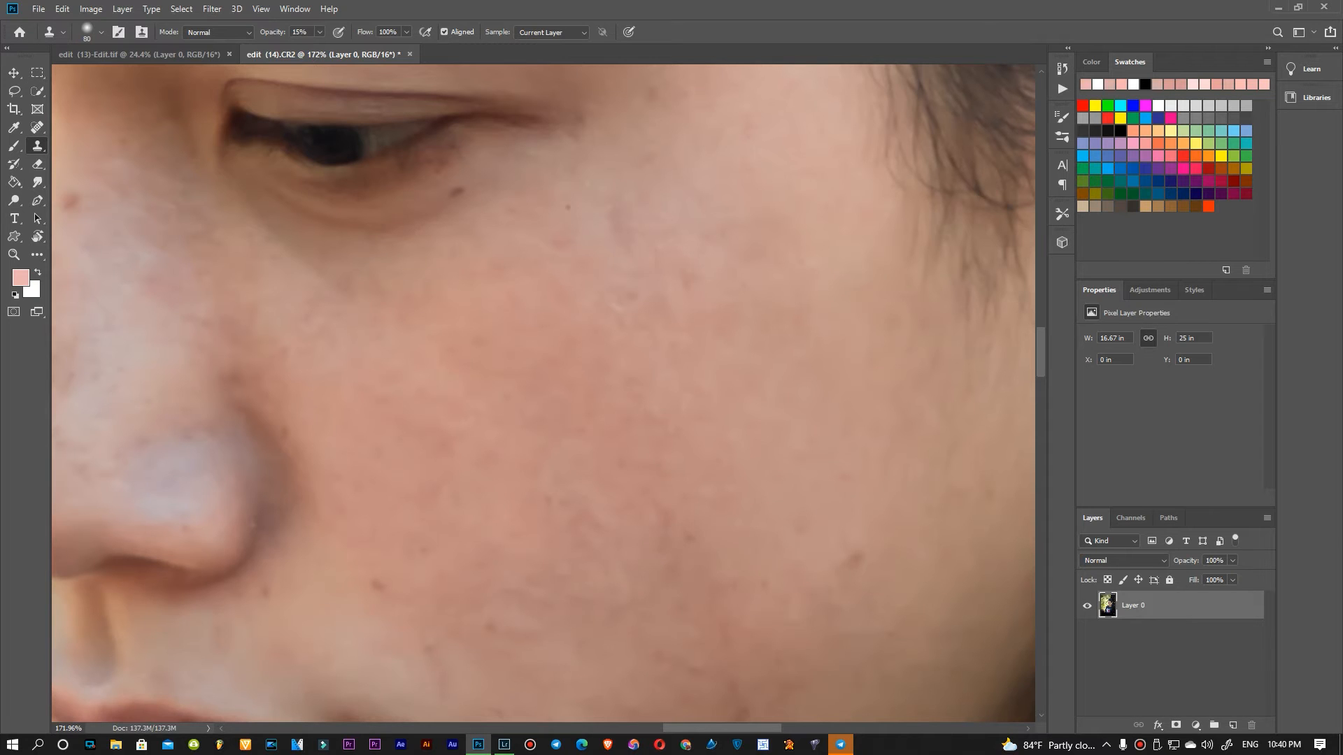
pyautogui.scroll(-3, 826, 420)
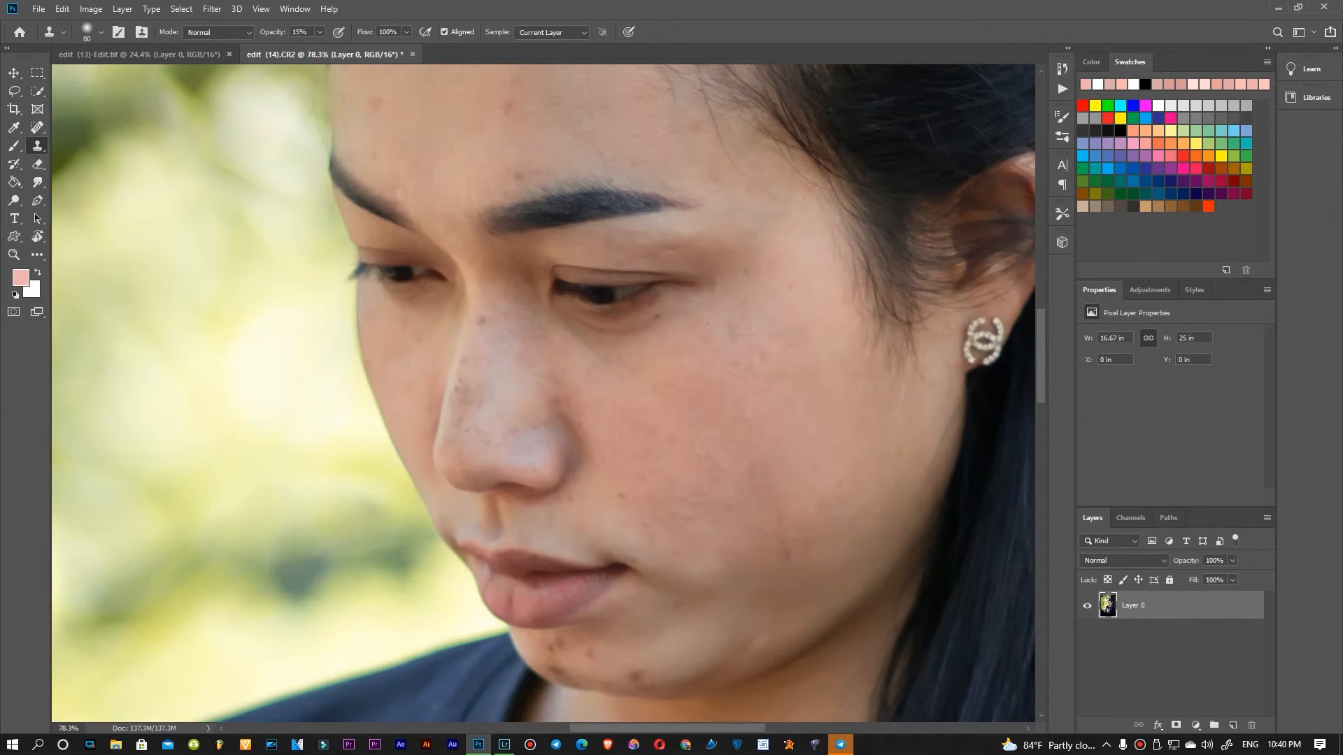
pyautogui.scroll(-3, 731, 402)
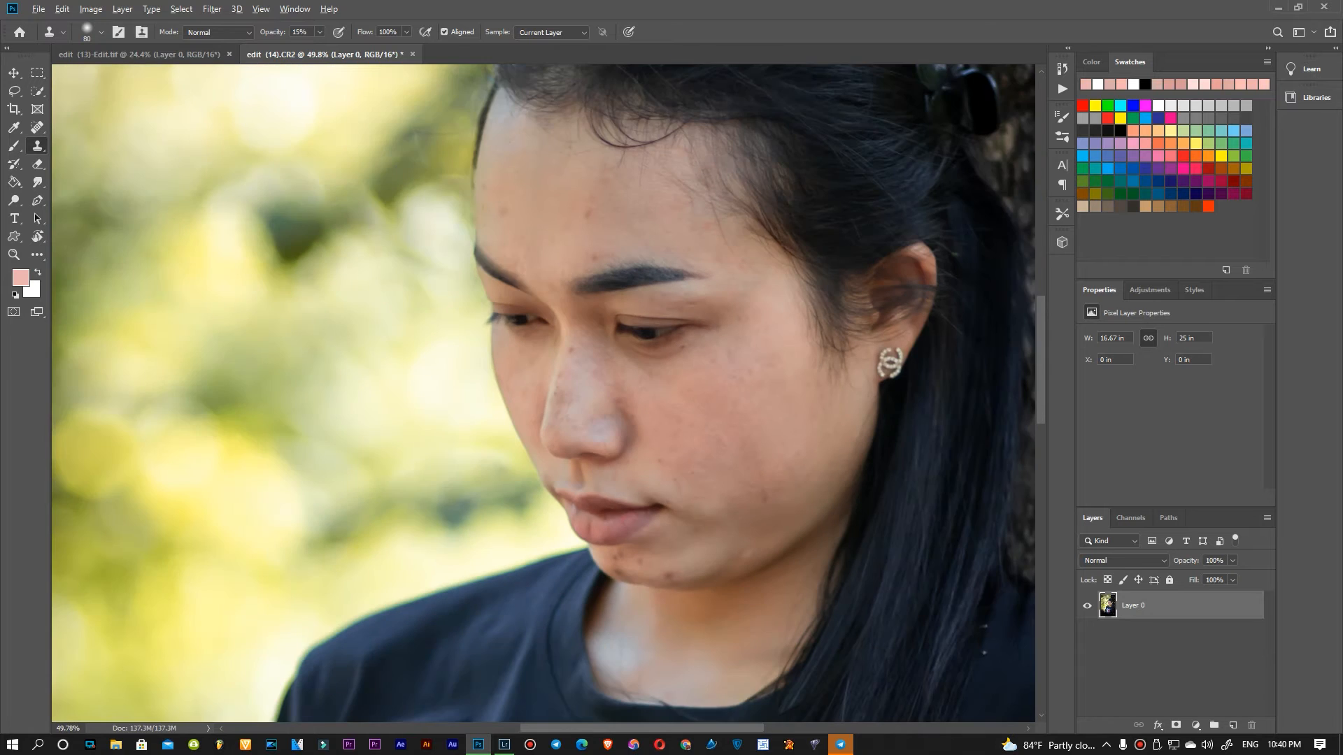
# Clone out the small dark spot on the lower cheek near the corner of the mouth
pyautogui.scroll(3, 725, 422)
pyautogui.scroll(2, 634, 378)
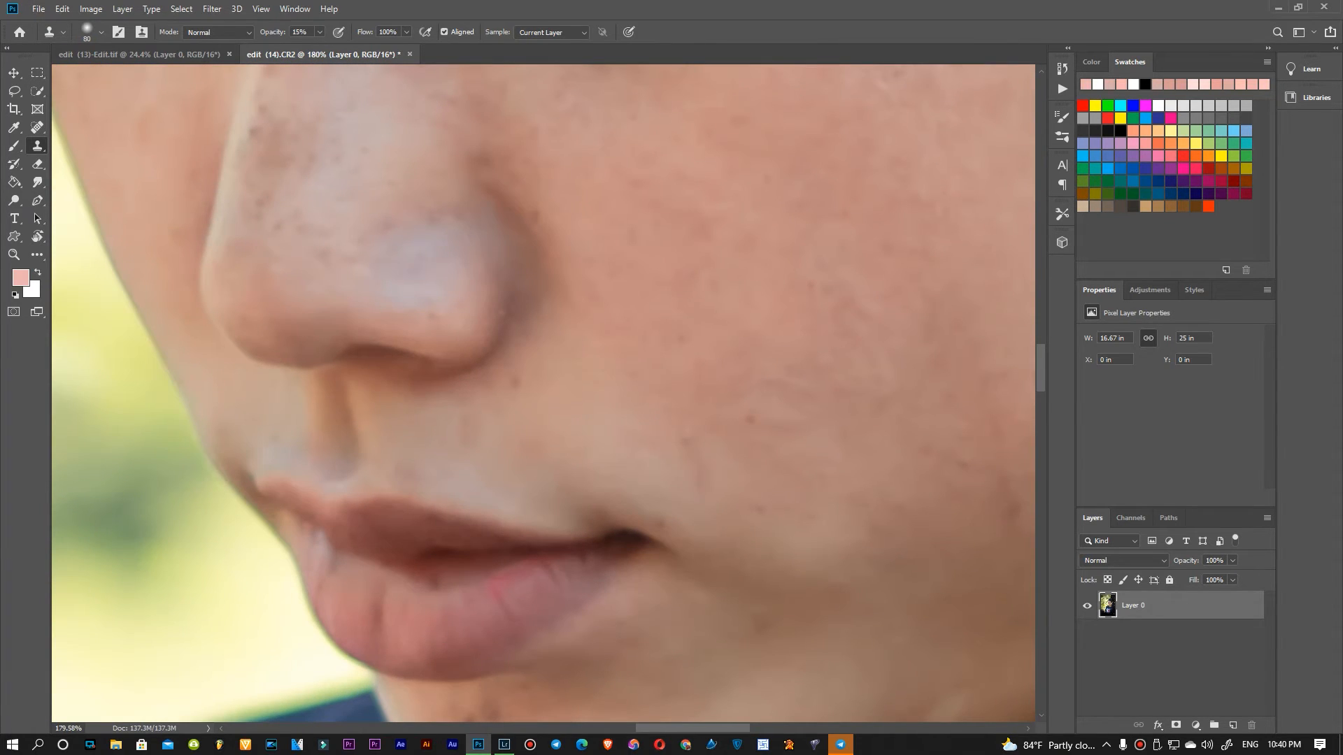
pyautogui.click(748, 418)
# Clone smooth skin over the freckled, discoloured patches on the nose with a size 125 brush
pyautogui.moveTo(672, 364); pyautogui.dragTo(879, 616)
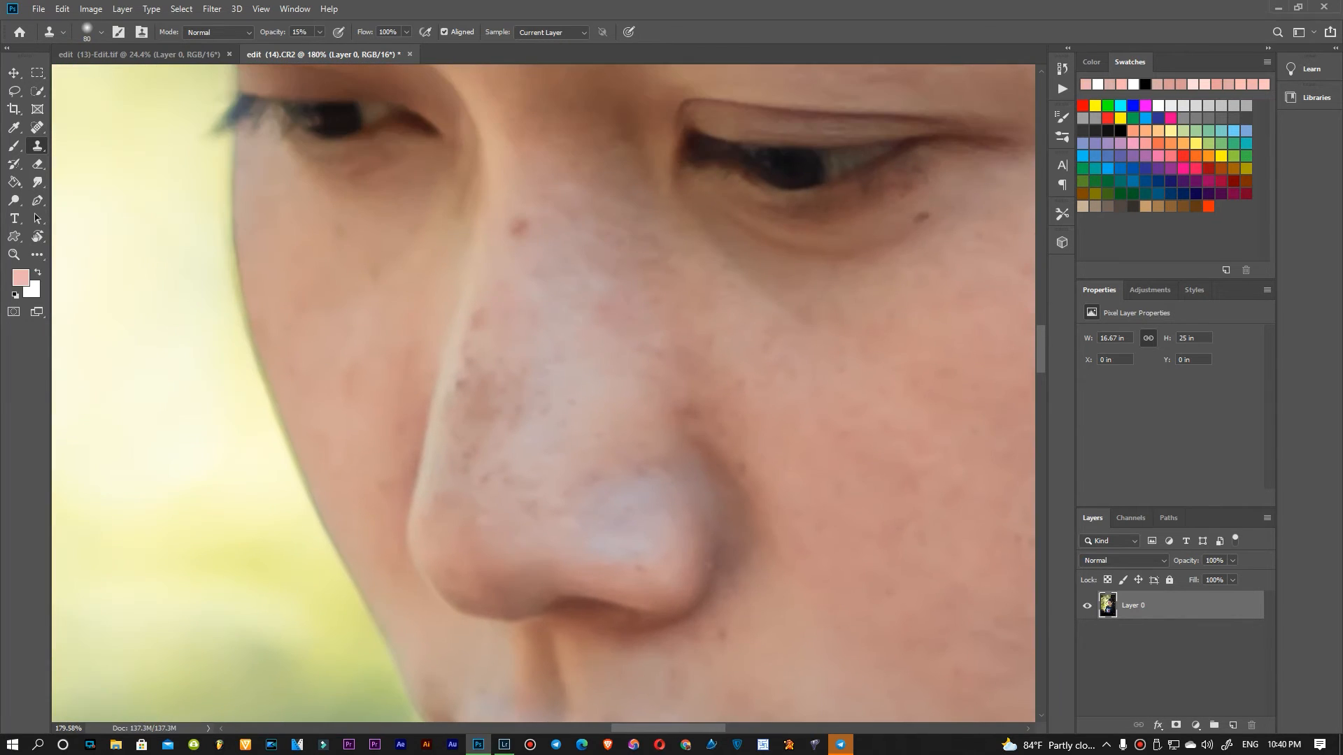
pyautogui.click(591, 408)
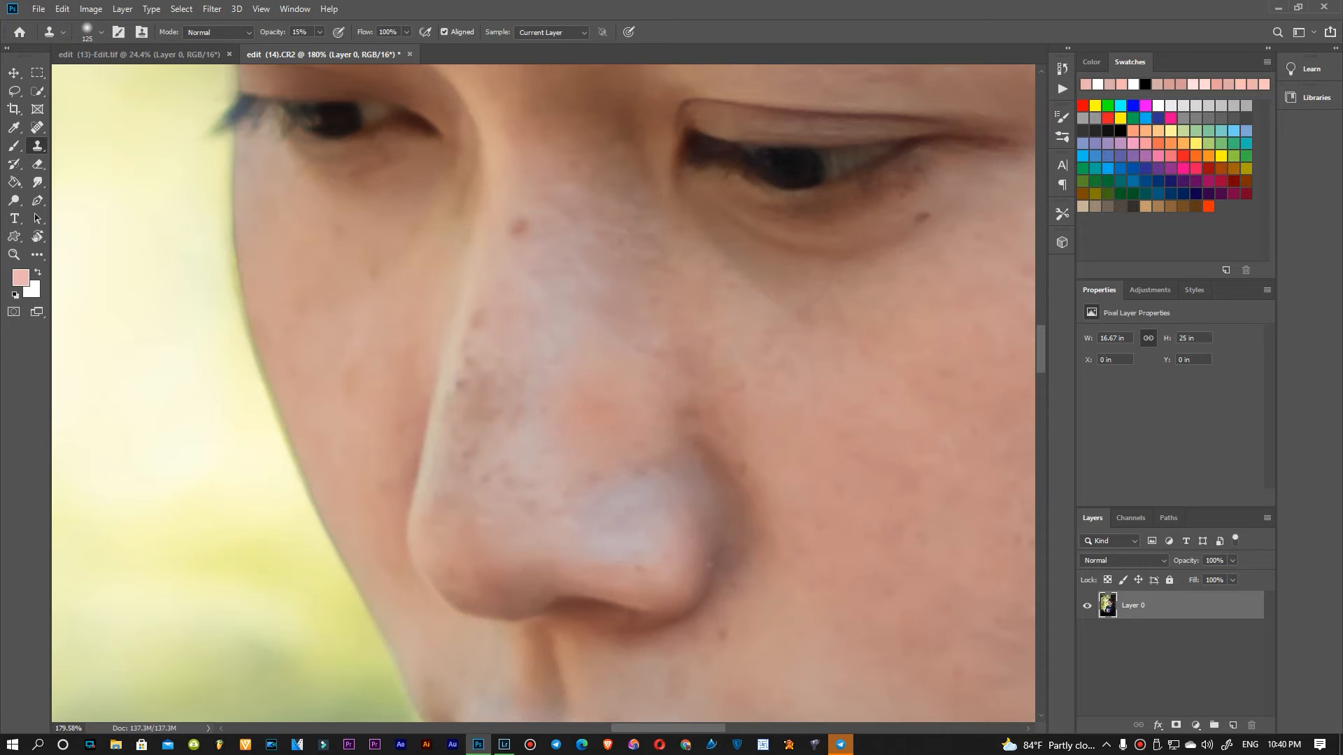
pyautogui.click(575, 373)
pyautogui.click(535, 447)
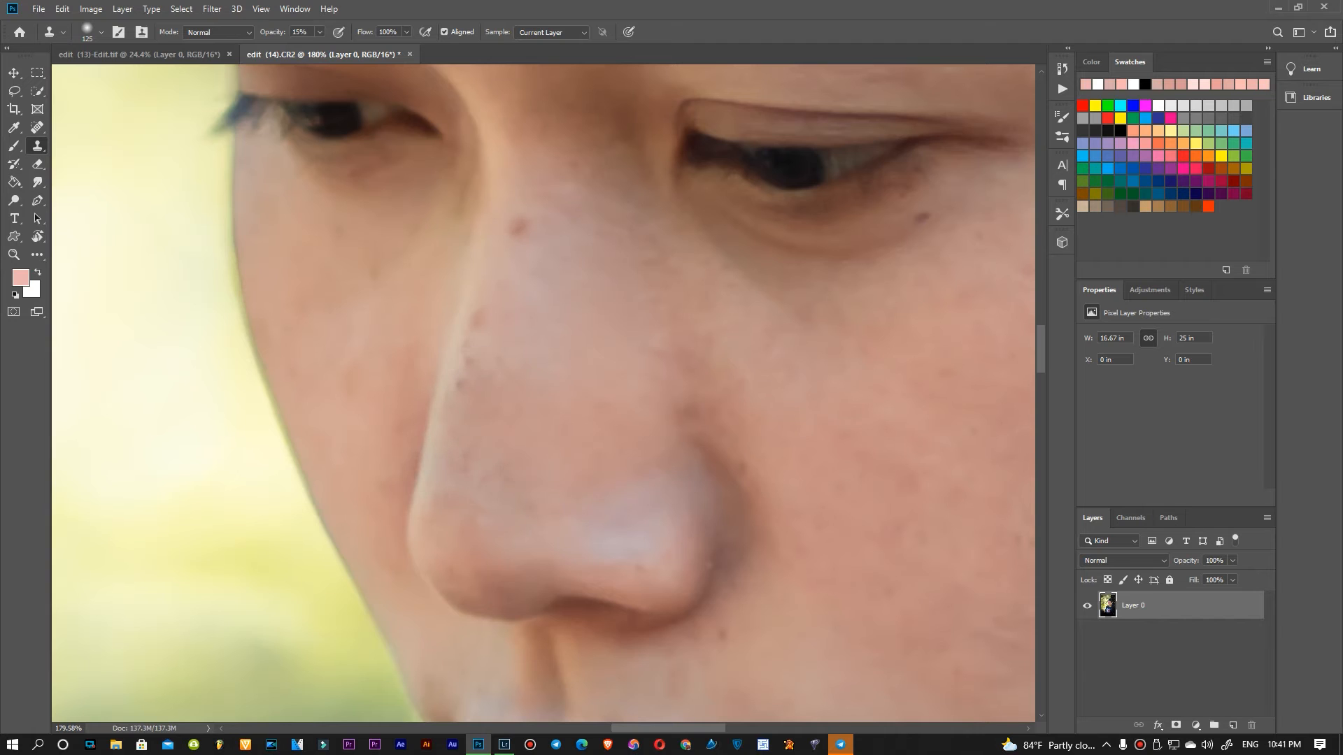
# Sample clean skin and clone out the remaining spots along the bridge, edge and tip of the nose with a size 80 brush
pyautogui.press('[')
pyautogui.press('[')
pyautogui.press('[')
pyautogui.moveTo(647, 424); pyautogui.dragTo(707, 558)
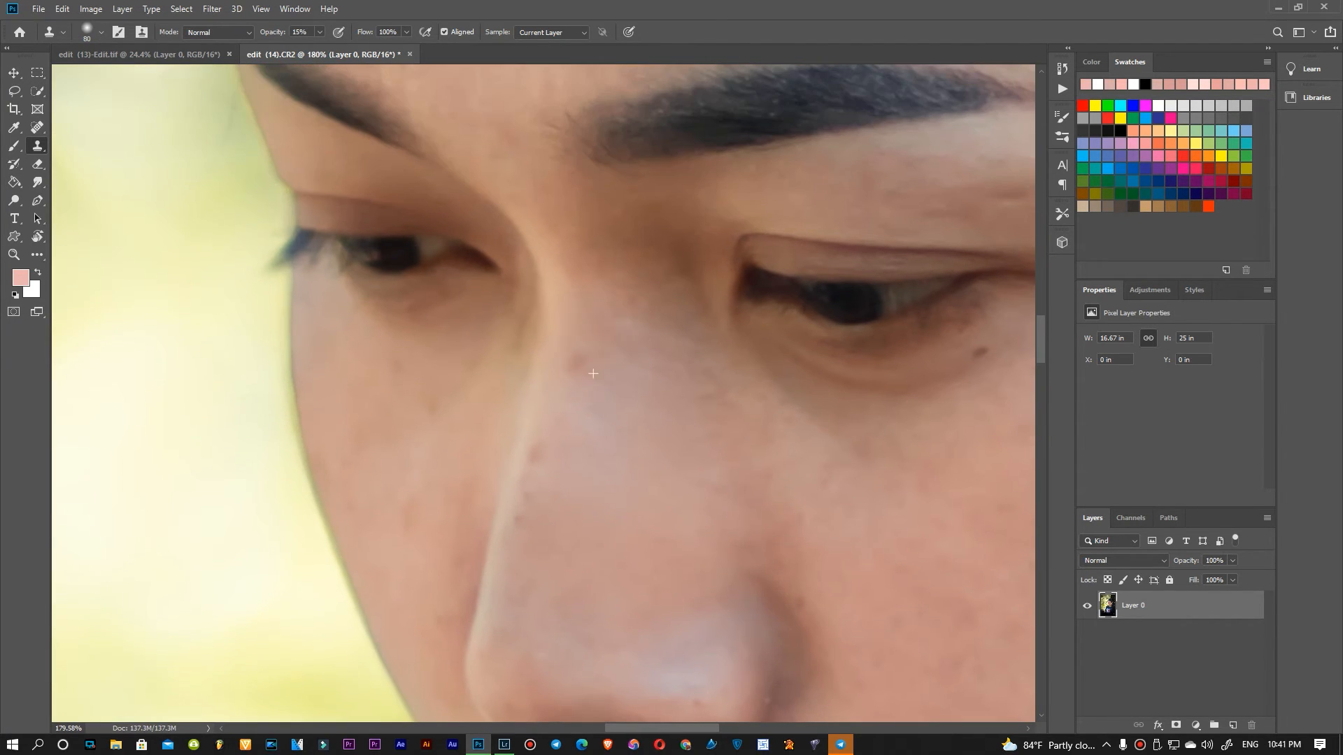
pyautogui.keyDown('alt'); pyautogui.click(658, 432); pyautogui.keyUp('alt')
pyautogui.click(590, 345)
pyautogui.moveTo(571, 374); pyautogui.dragTo(616, 210)
pyautogui.moveTo(603, 413); pyautogui.dragTo(622, 276)
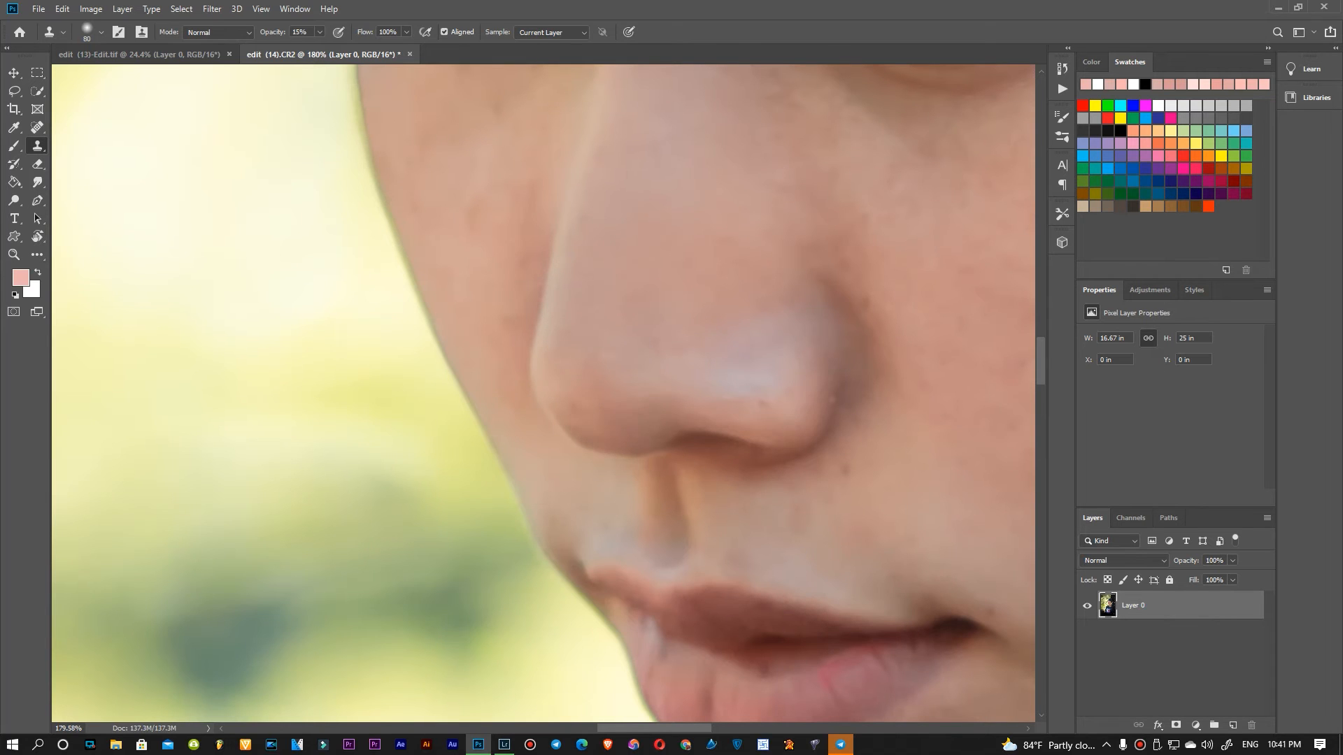
pyautogui.click(607, 426)
# Clone out the blemishes on the forehead above the eyebrows
pyautogui.scroll(-6, 644, 289)
pyautogui.scroll(4, 721, 105)
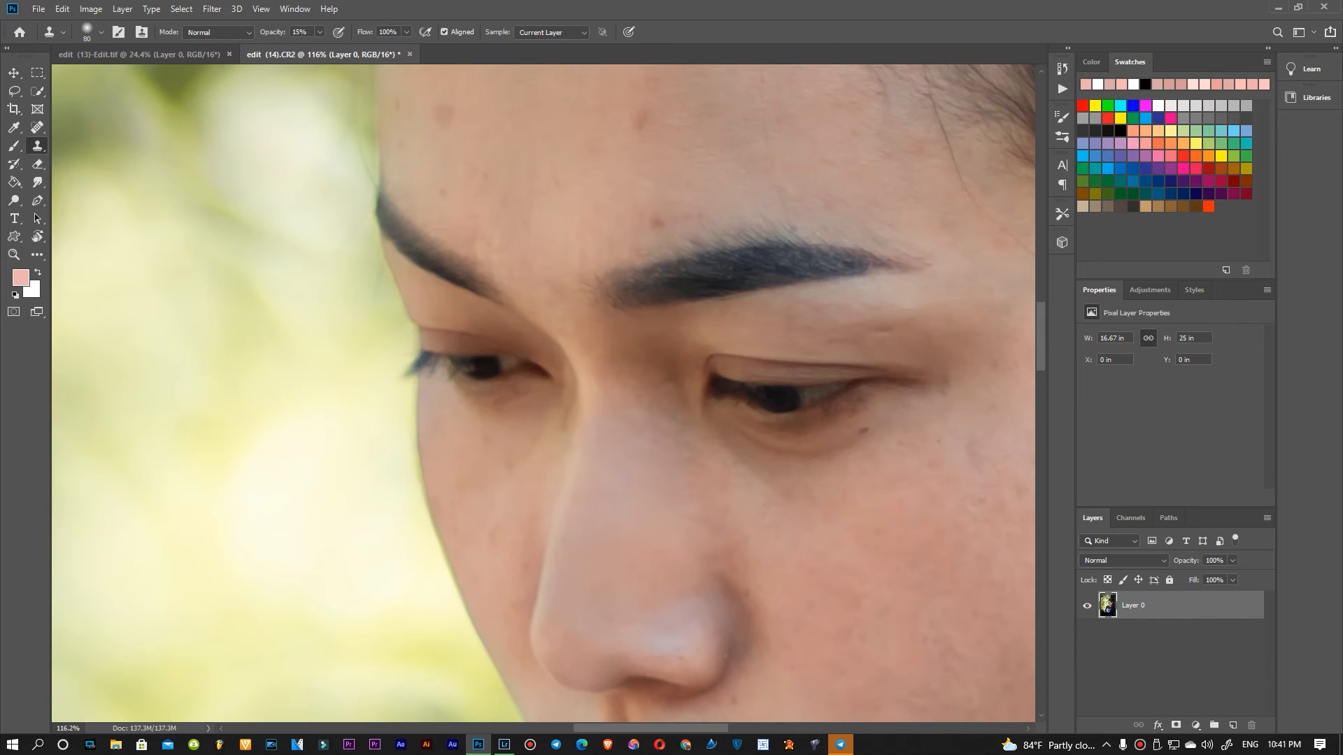
pyautogui.click(656, 223)
pyautogui.moveTo(615, 259); pyautogui.dragTo(635, 421)
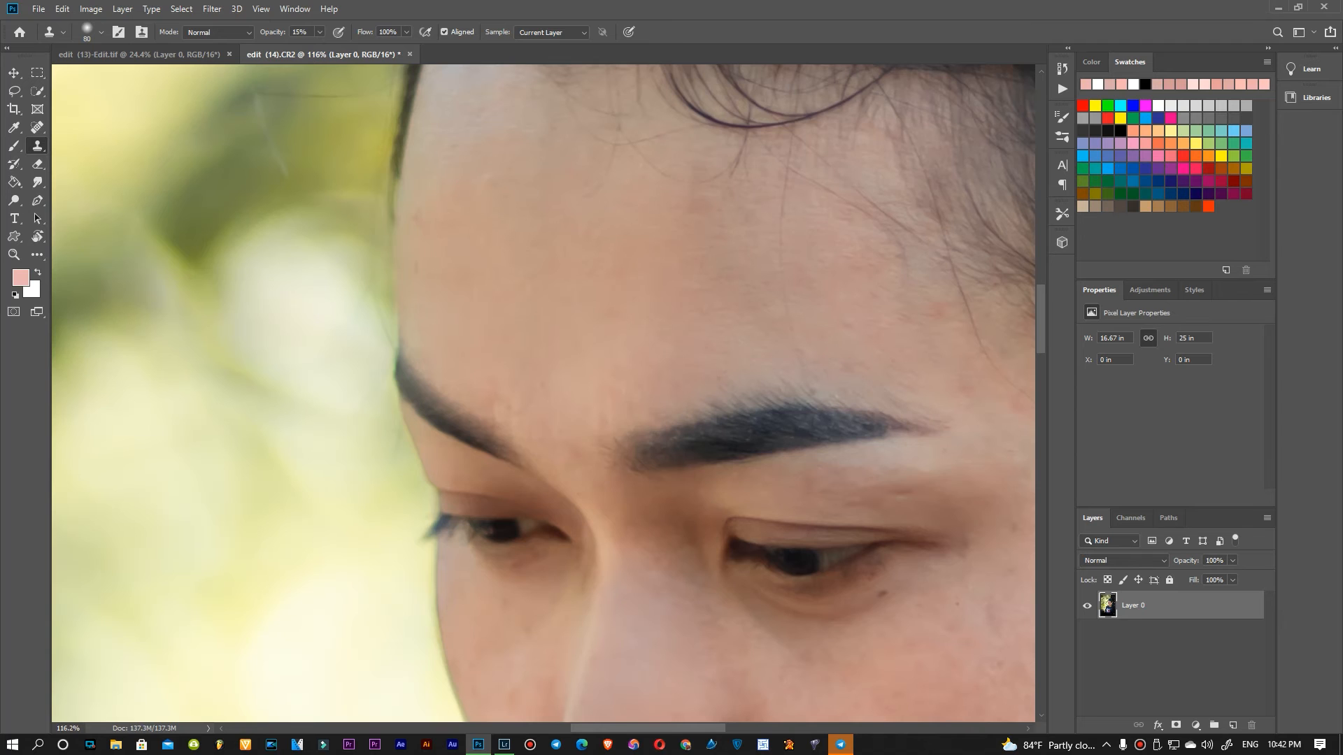
pyautogui.moveTo(868, 351); pyautogui.dragTo(599, 241)
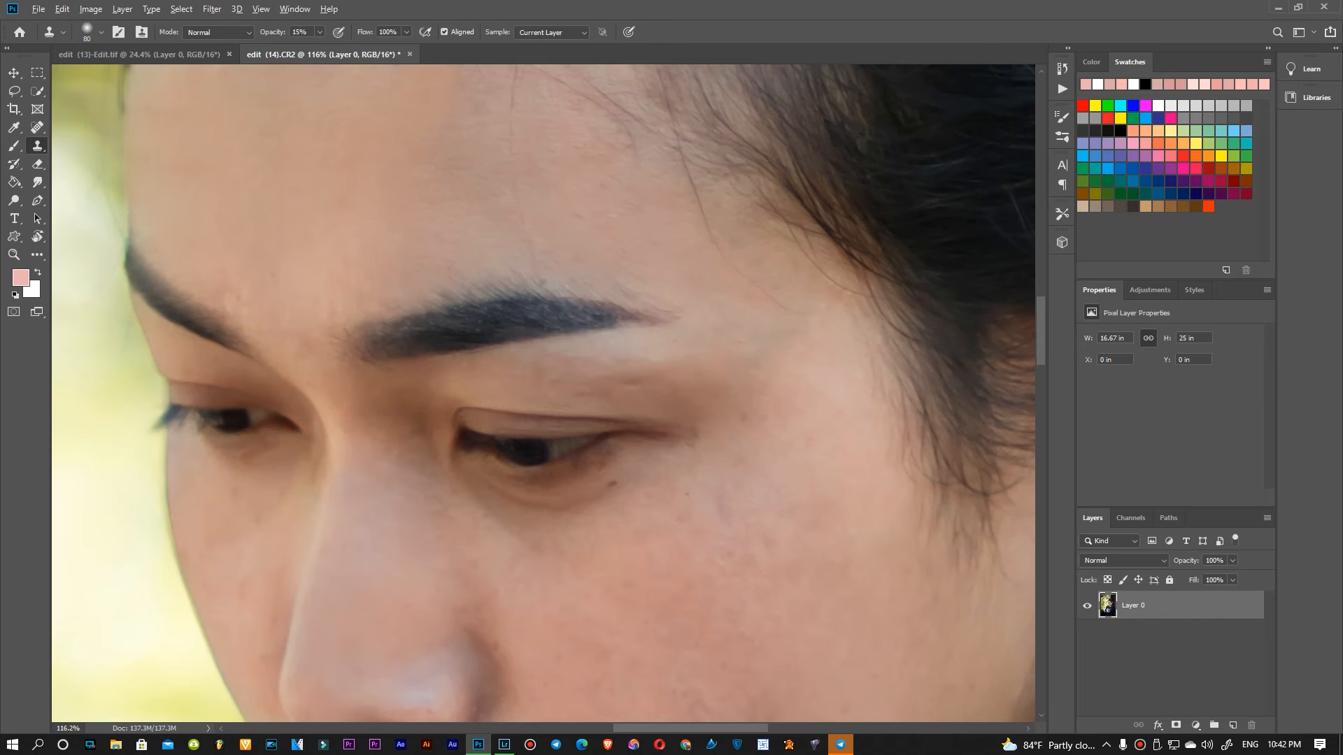
pyautogui.moveTo(627, 495)
pyautogui.mouseDown()
pyautogui.moveTo(601, 275)
pyautogui.moveTo(459, 465)
pyautogui.mouseUp()
pyautogui.scroll(4, 602, 275)
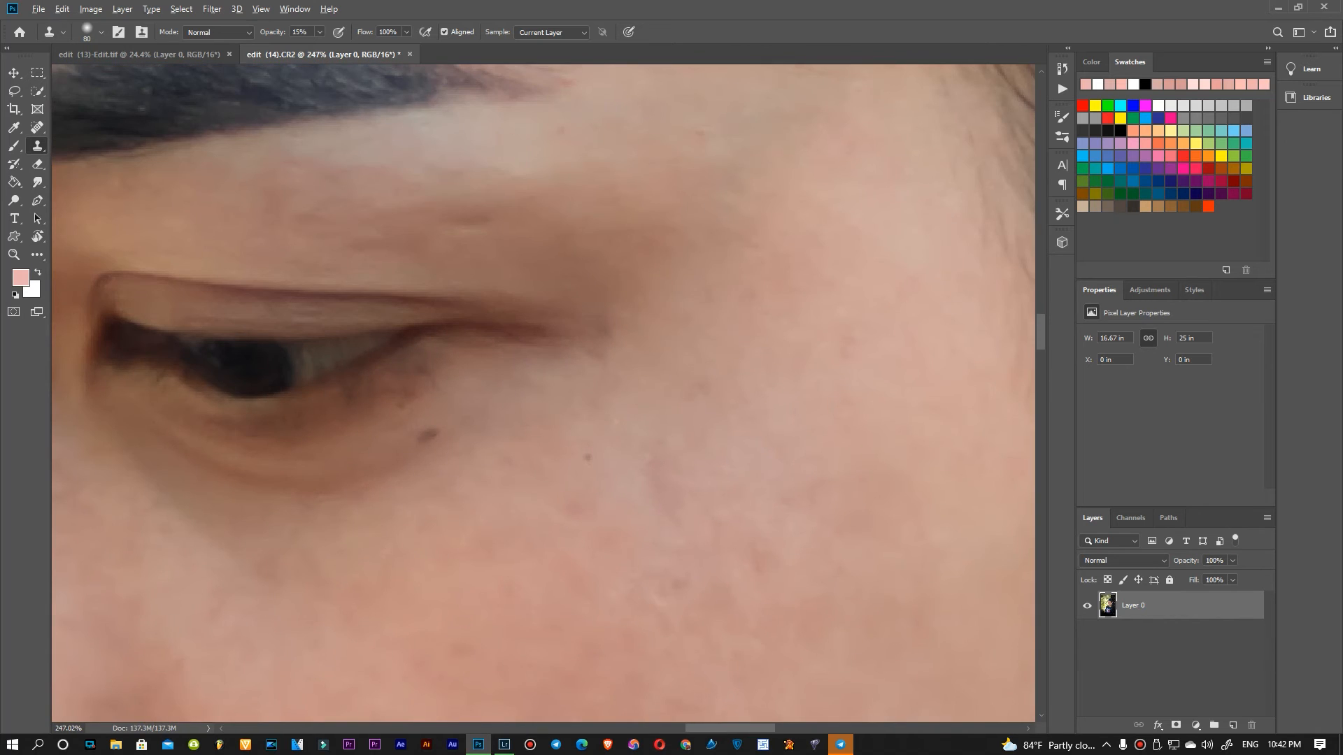
pyautogui.scroll(3, 771, 386)
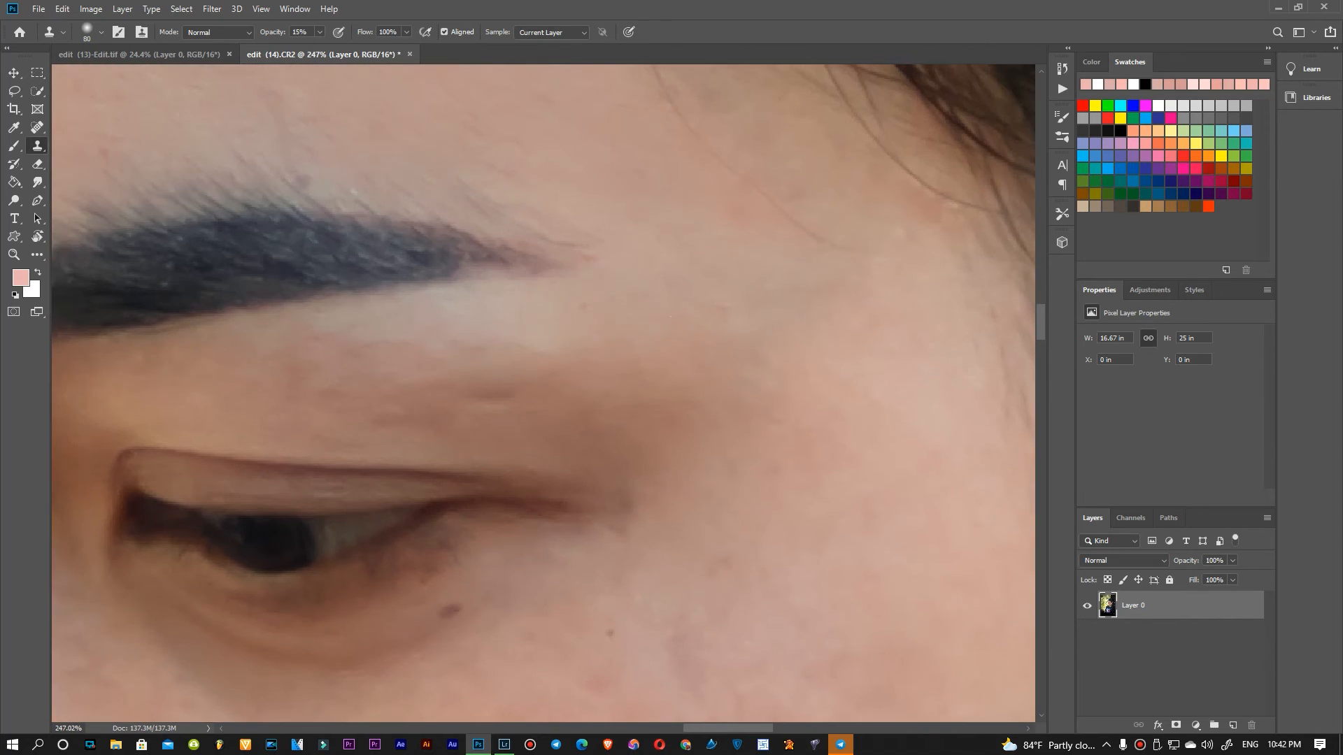
# Clone out the small spot on the skin beneath the nostril with a size 50 brush
pyautogui.scroll(-5, 844, 301)
pyautogui.scroll(5, 699, 360)
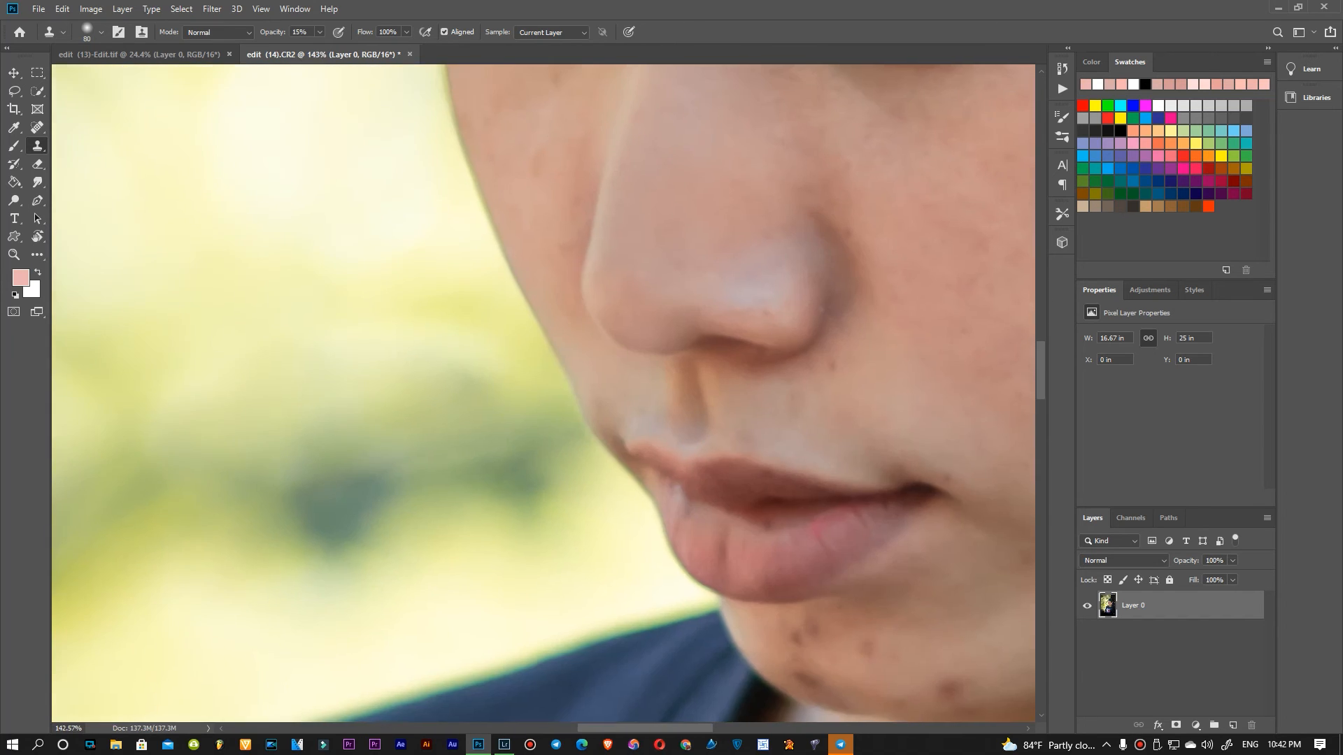
pyautogui.moveTo(763, 357); pyautogui.dragTo(577, 349)
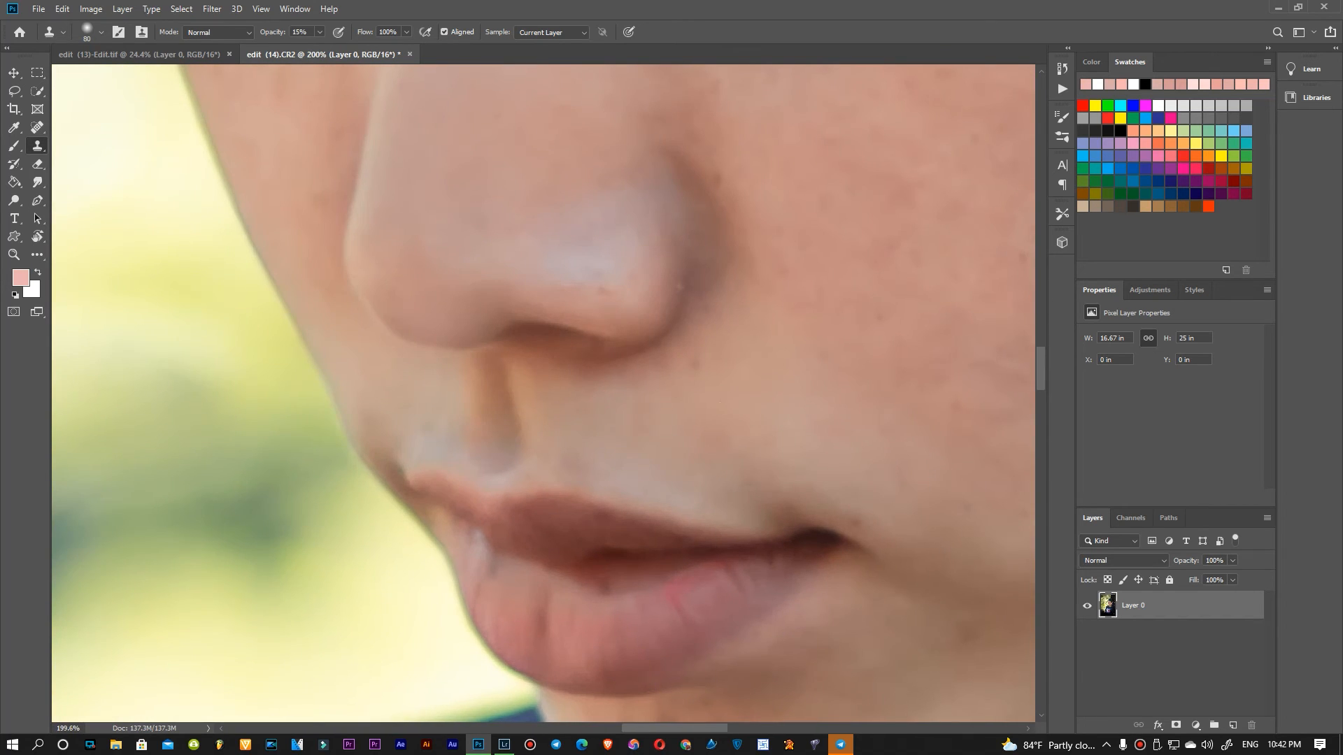
pyautogui.press('[')
pyautogui.press('[')
pyautogui.press('[')
pyautogui.moveTo(758, 355); pyautogui.dragTo(682, 499)
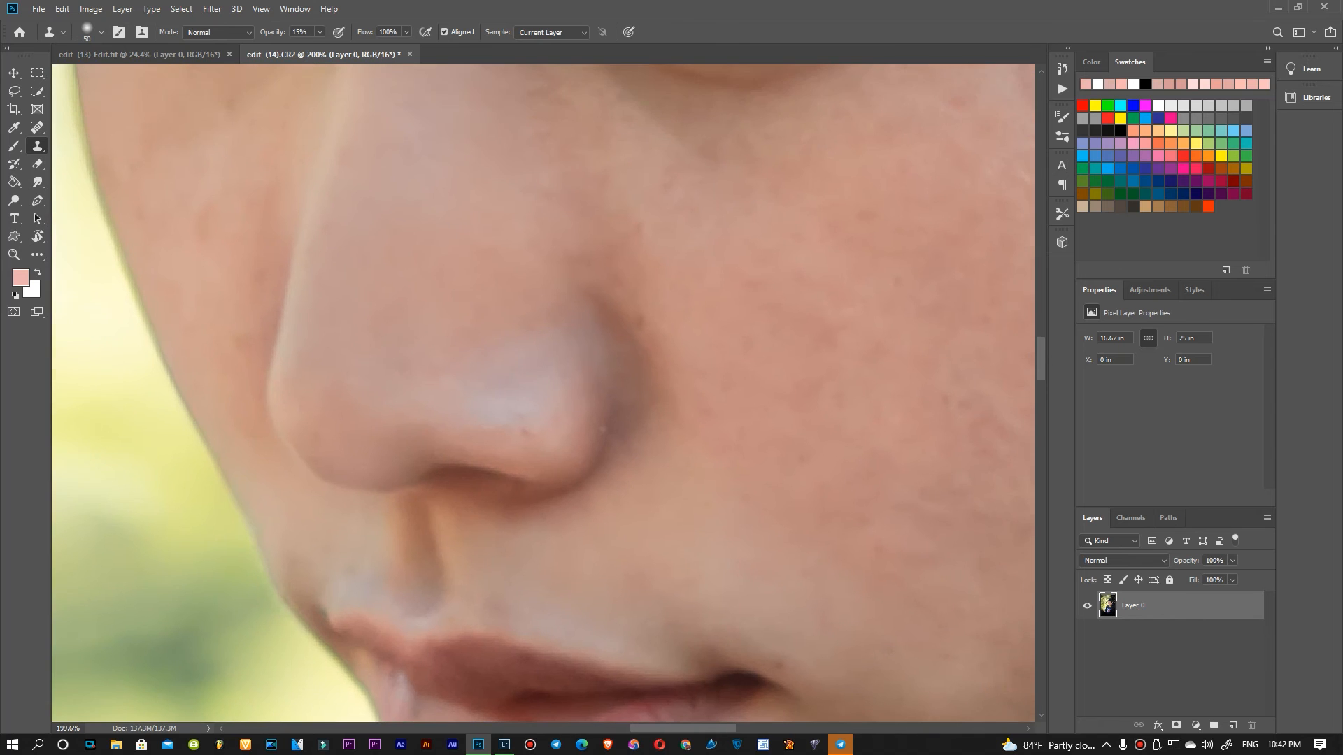
# Clone out the dark spots on the chin below the lower lip and the reddish spot near the jawline
pyautogui.moveTo(688, 647); pyautogui.dragTo(625, 115)
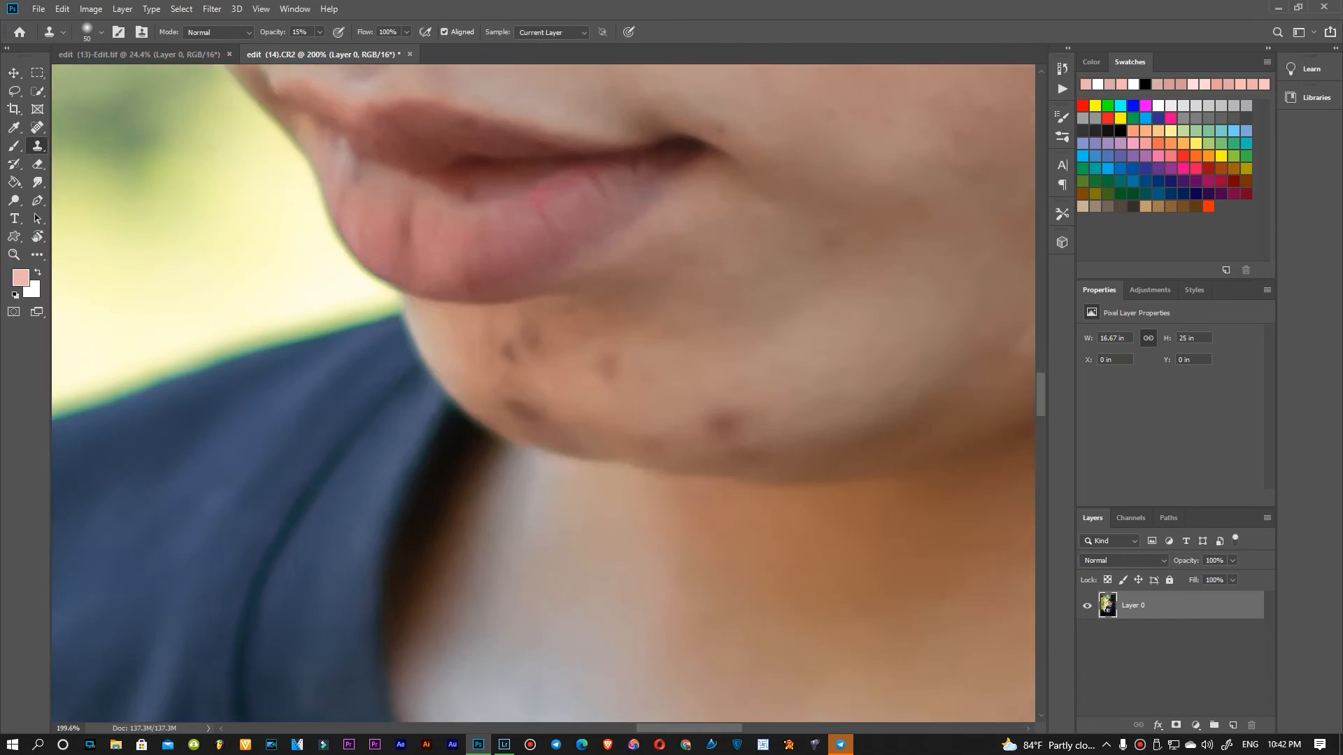
pyautogui.scroll(4, 804, 294)
pyautogui.moveTo(707, 225); pyautogui.dragTo(716, 115)
pyautogui.click(551, 445)
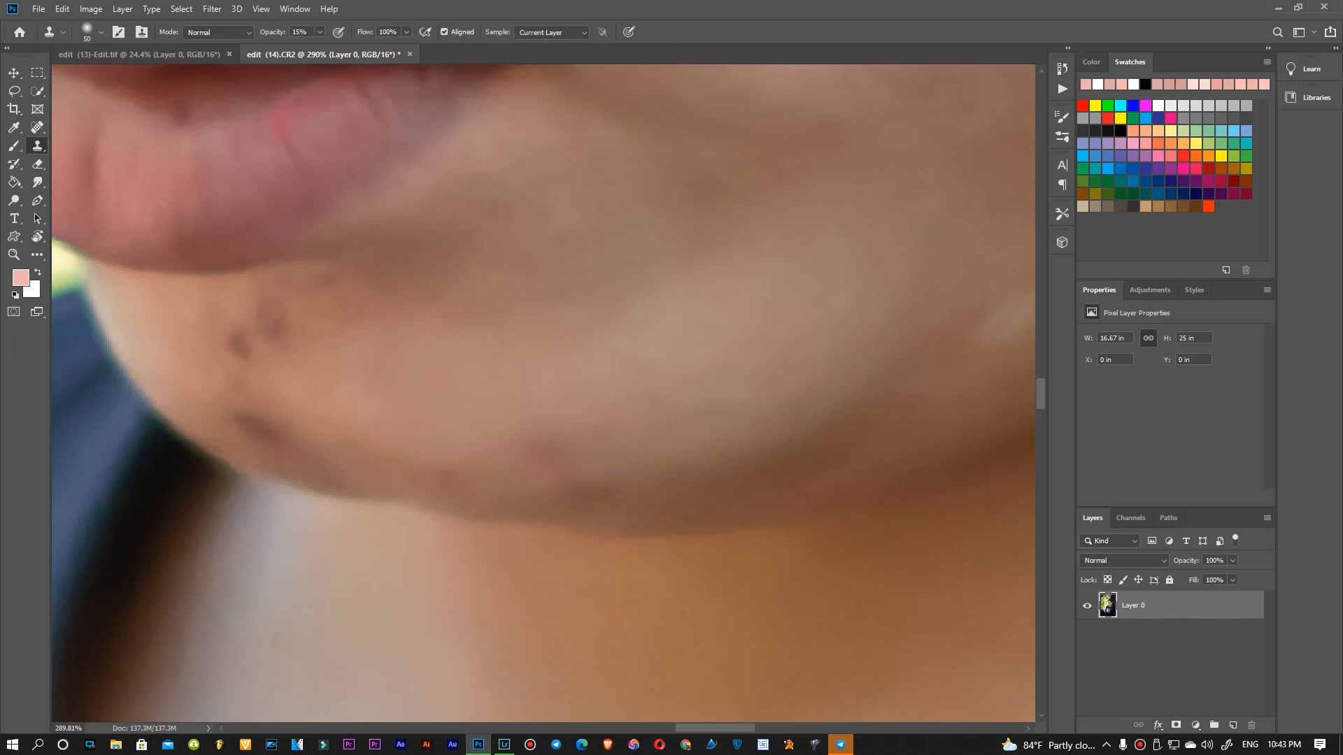
pyautogui.moveTo(369, 373); pyautogui.dragTo(546, 481)
pyautogui.click(454, 434)
pyautogui.click(414, 453)
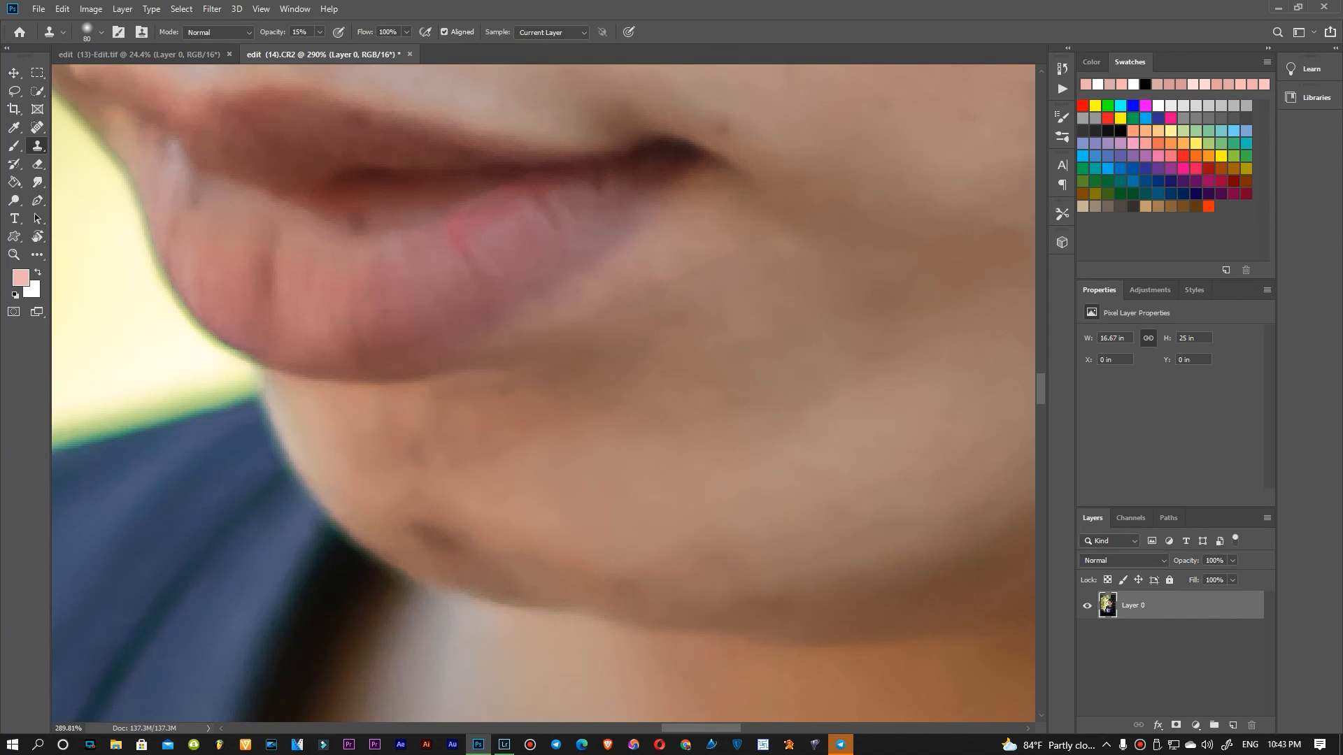
# Clone out the dark patch on the chin's lower edge with a size 80 brush and even out the skin below the lip
pyautogui.click(620, 585)
pyautogui.click(437, 538)
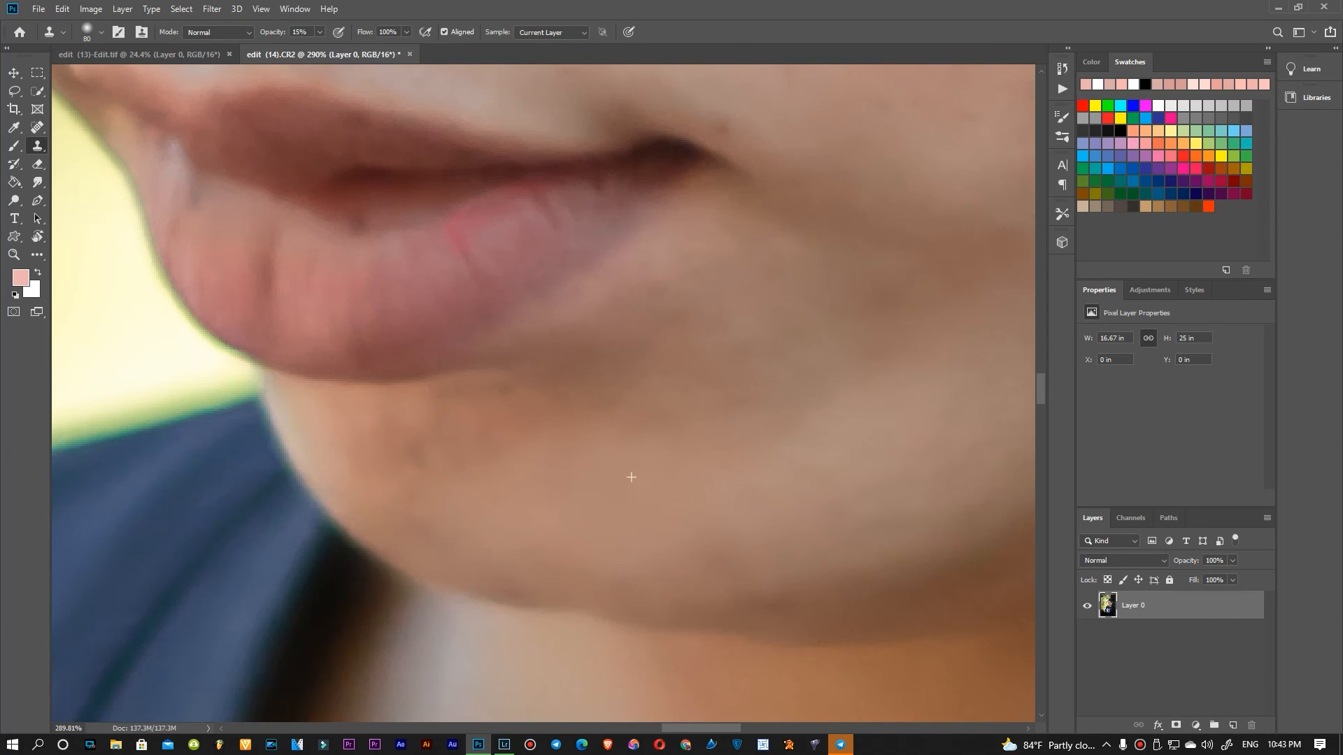
pyautogui.click(488, 444)
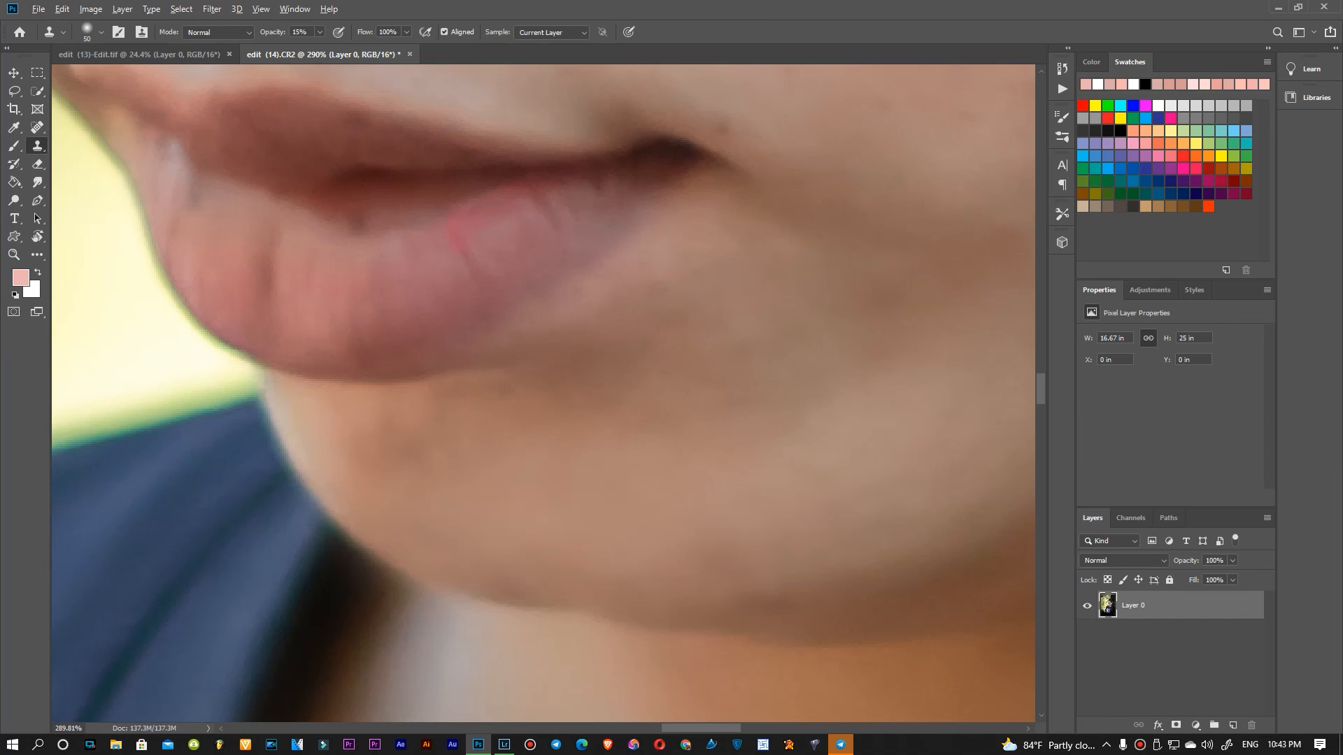
# Clone out the small spot at the corner of the mouth and the pale mark on the jaw
pyautogui.moveTo(545, 280); pyautogui.dragTo(479, 553)
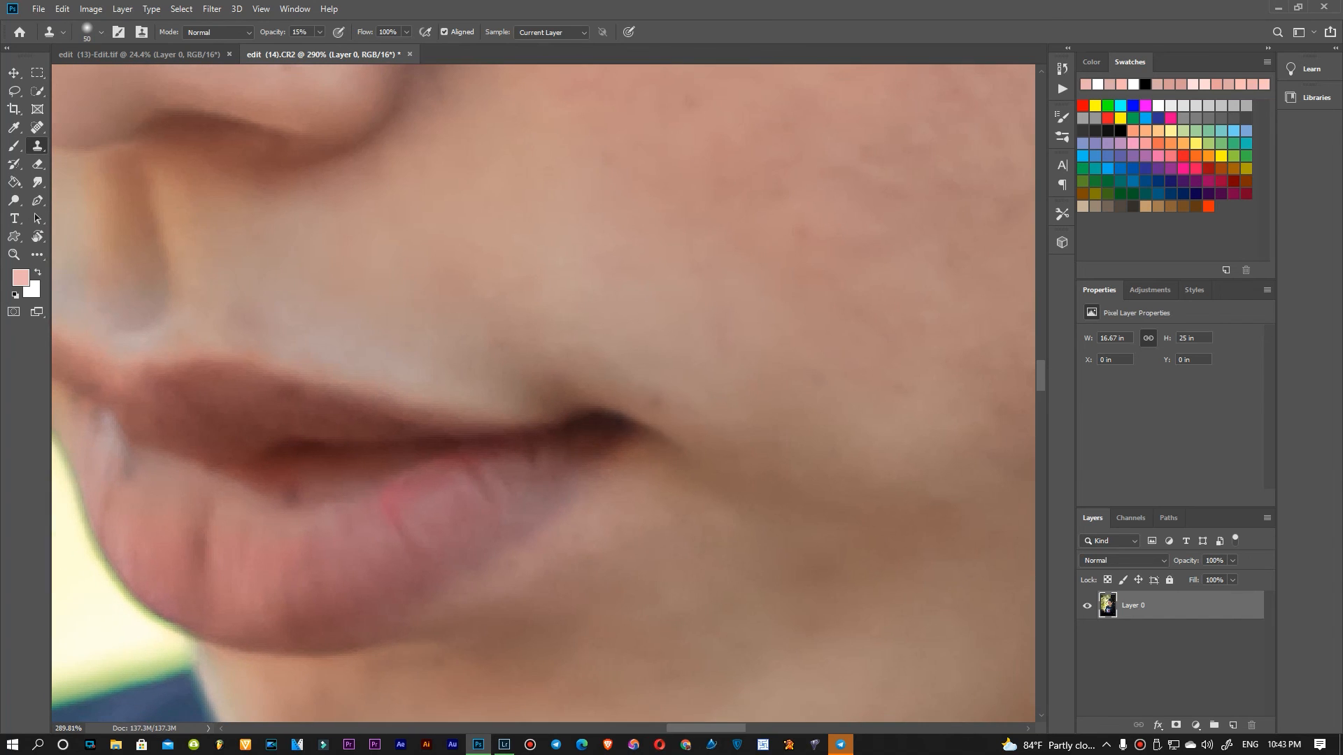
pyautogui.click(644, 415)
pyautogui.scroll(-7, 776, 398)
pyautogui.click(866, 484)
pyautogui.scroll(5, 895, 490)
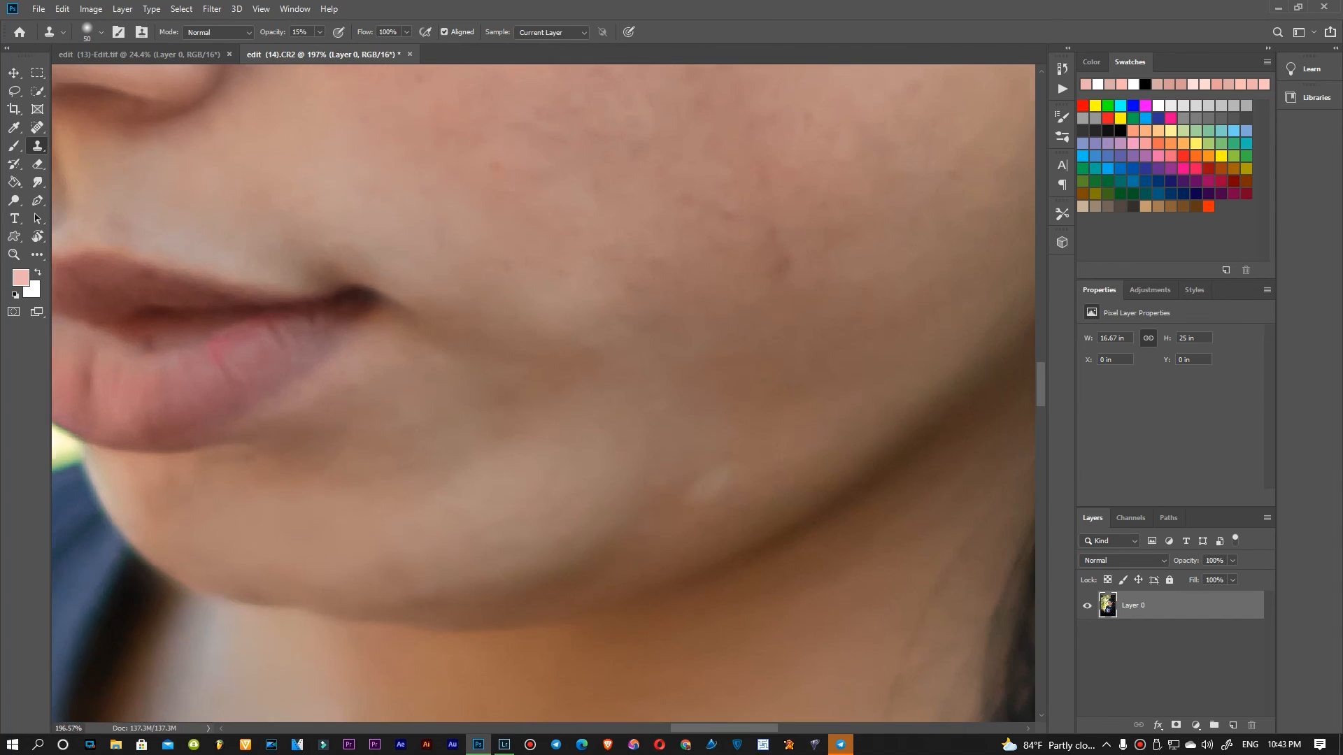
pyautogui.scroll(2, 743, 474)
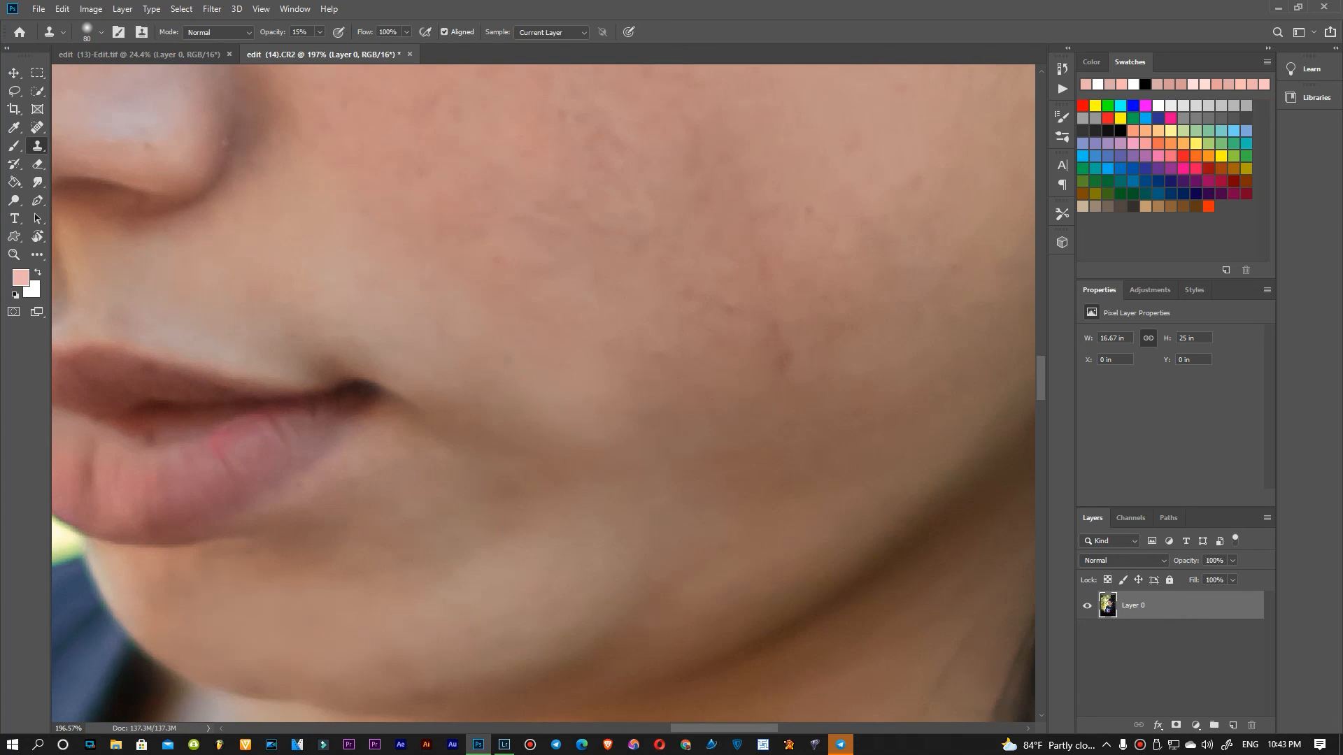
# Clone smooth skin over the dark streak and blemishes on the lower cheek with a size 80 brush
pyautogui.moveTo(713, 133); pyautogui.dragTo(498, 254)
pyautogui.click(481, 363)
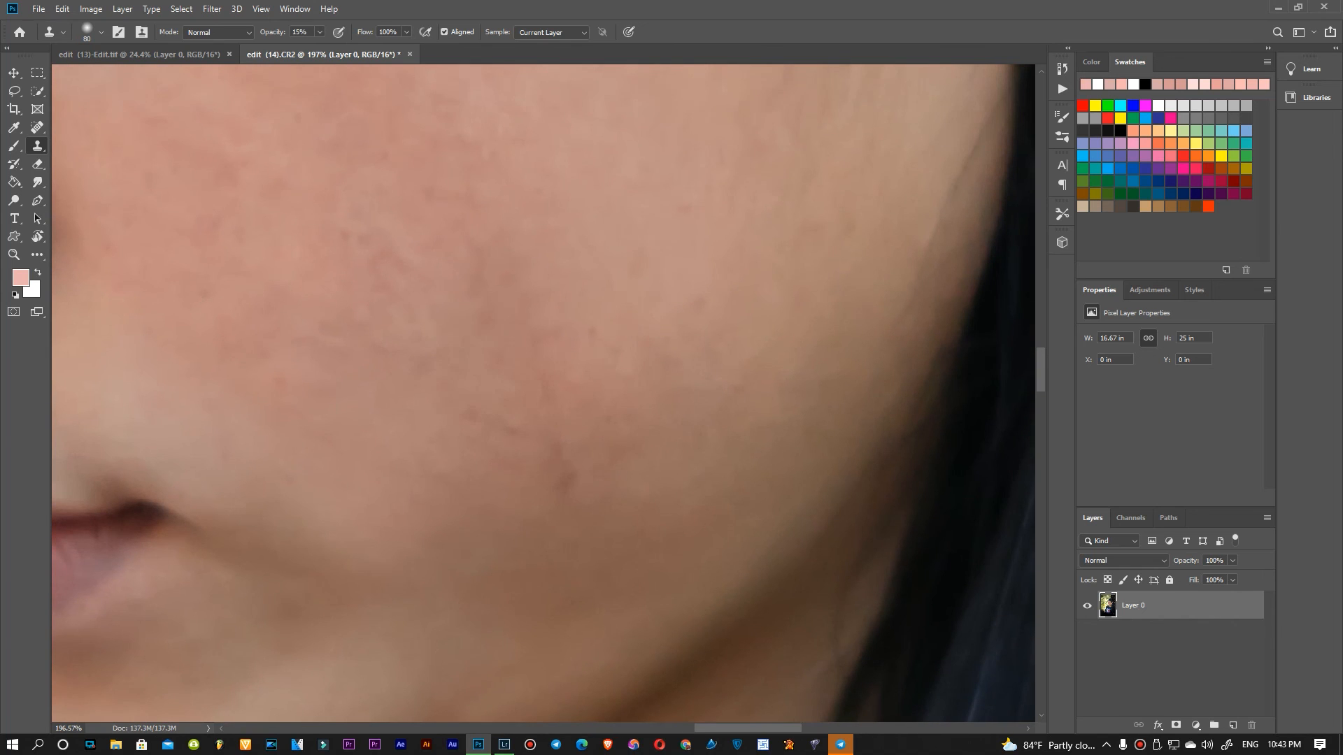
pyautogui.click(619, 458)
pyautogui.click(566, 477)
pyautogui.click(549, 485)
pyautogui.click(572, 463)
pyautogui.click(509, 468)
pyautogui.scroll(-8, 731, 315)
pyautogui.scroll(5, 708, 385)
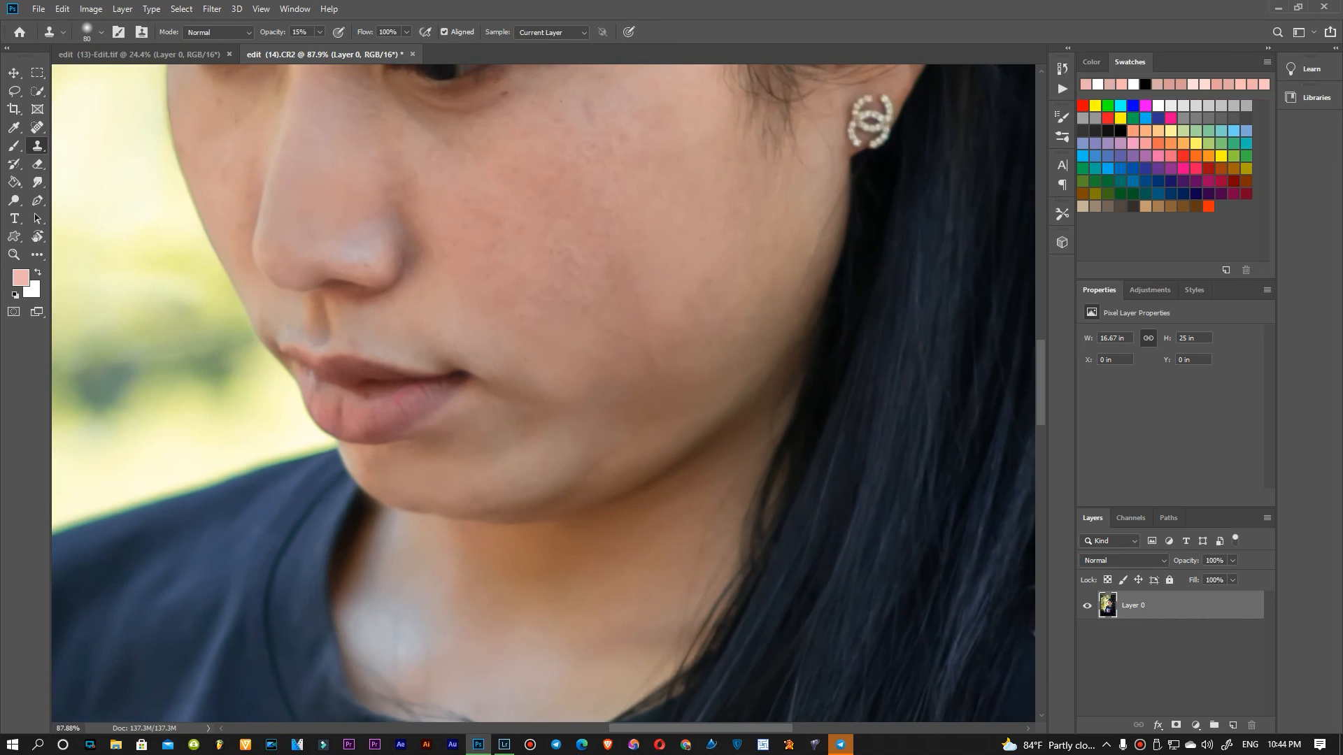
# Even out the freckled, uneven skin on the cheek beside the nose with a size 175 brush
pyautogui.scroll(2, 665, 356)
pyautogui.press(']')
pyautogui.press(']')
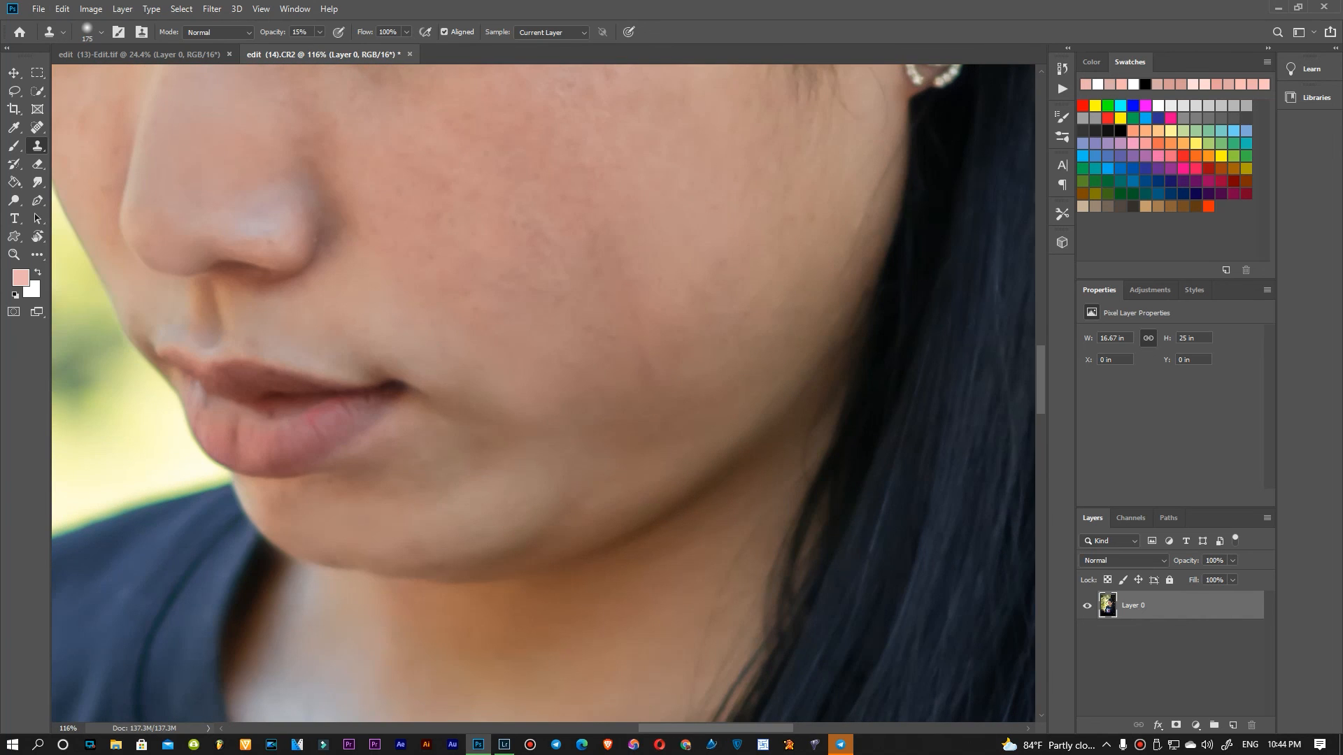
pyautogui.scroll(-3, 671, 327)
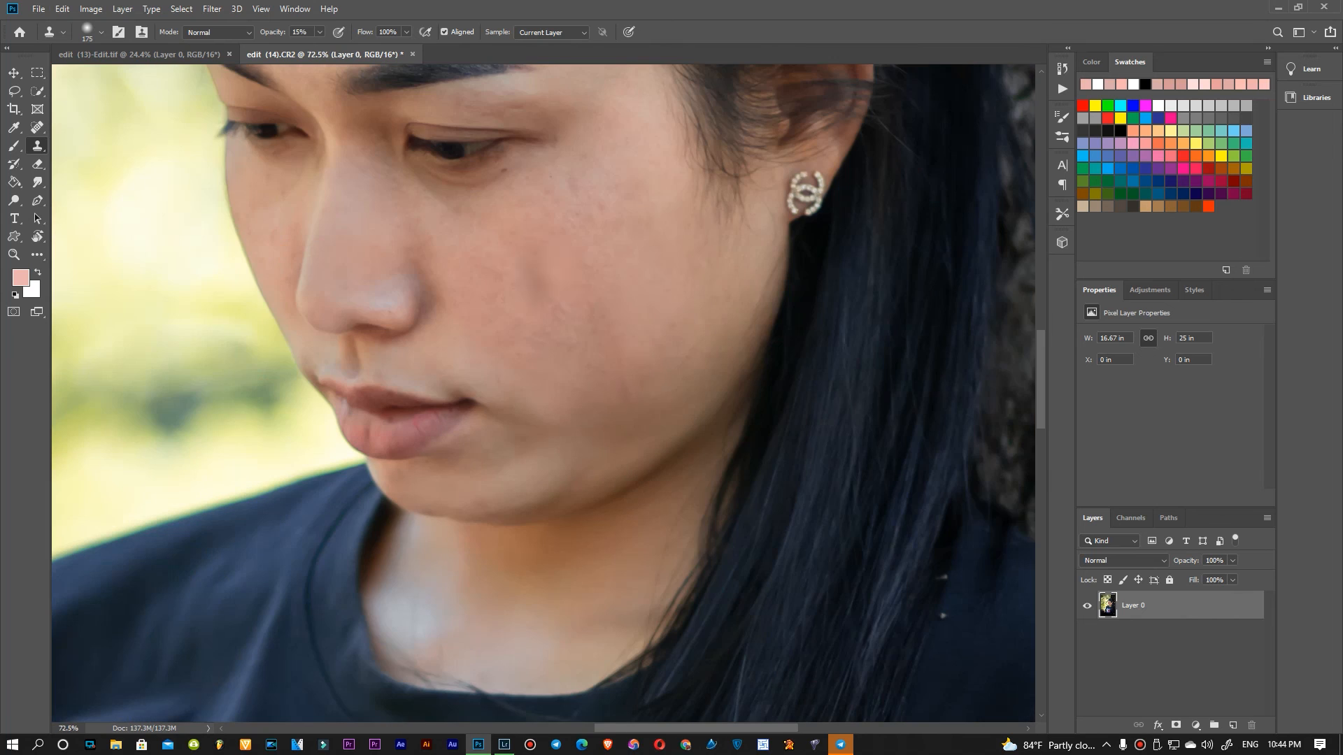
pyautogui.scroll(-3, 600, 510)
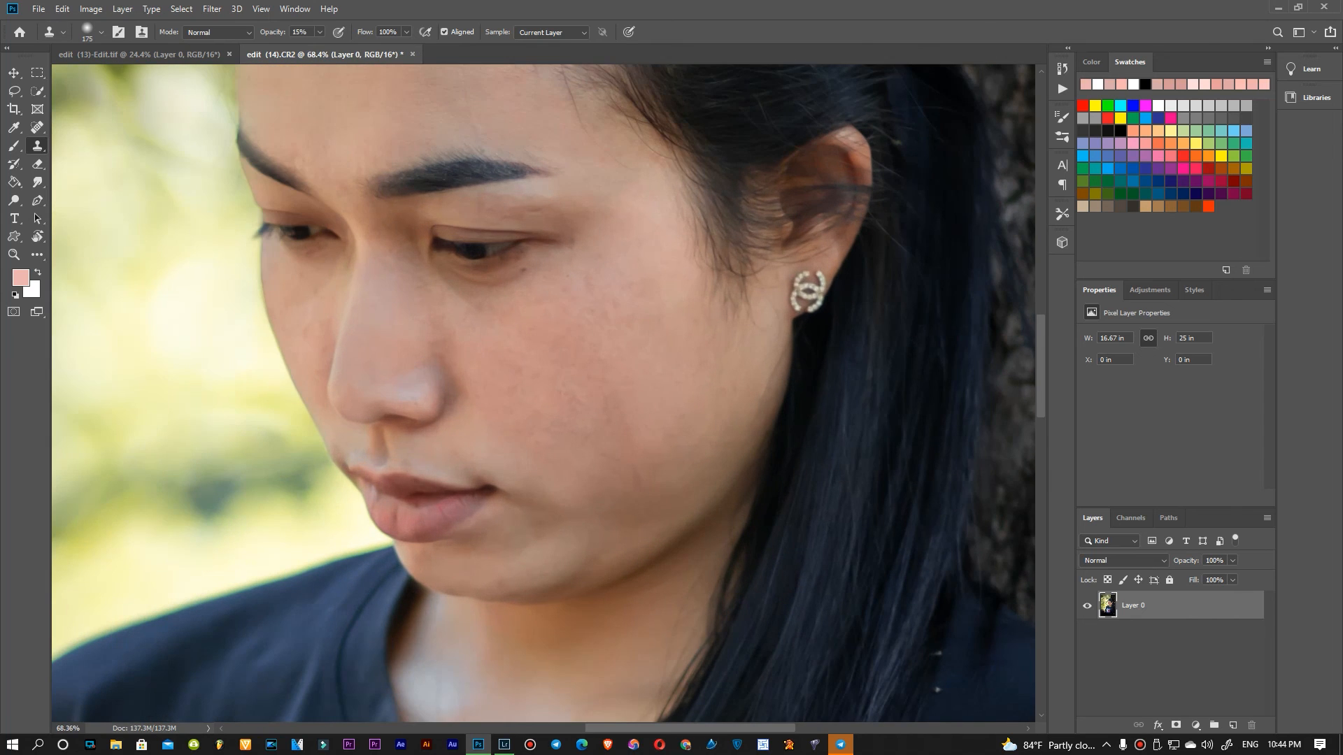
pyautogui.hotkey('ctrl', '0')
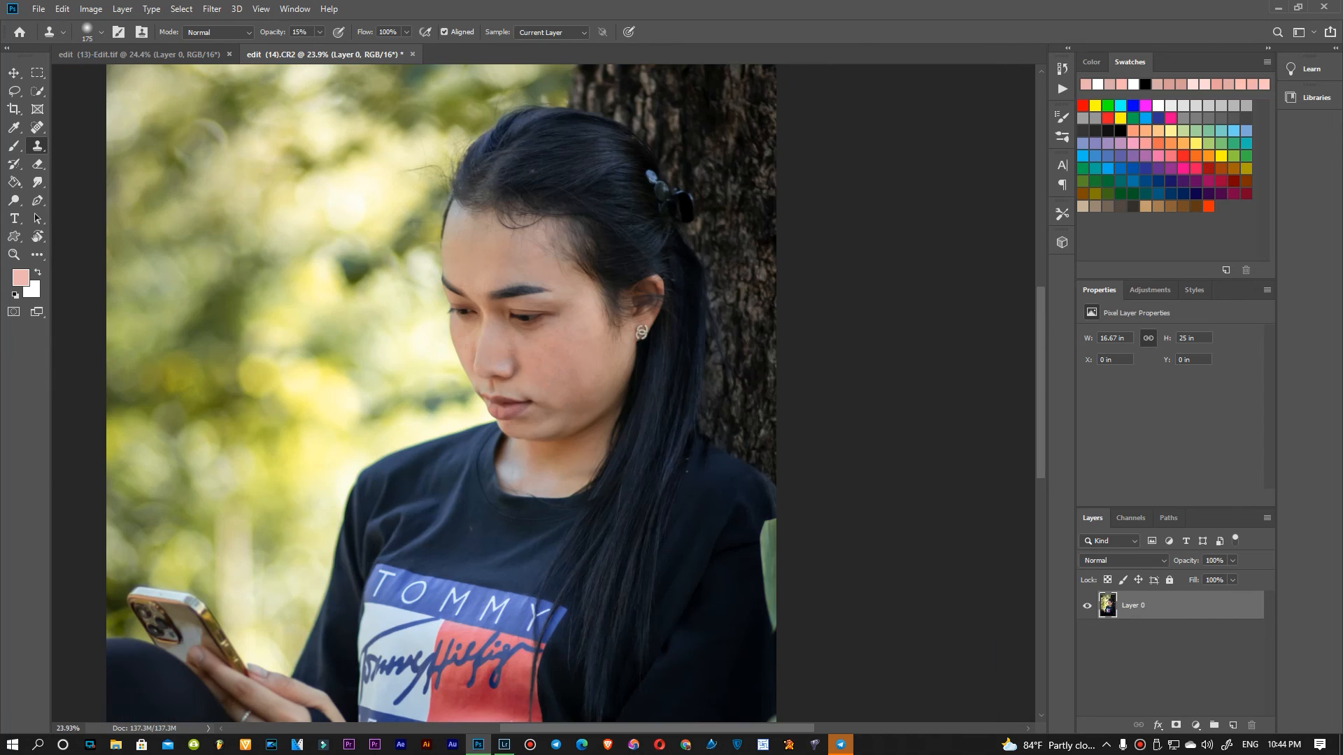